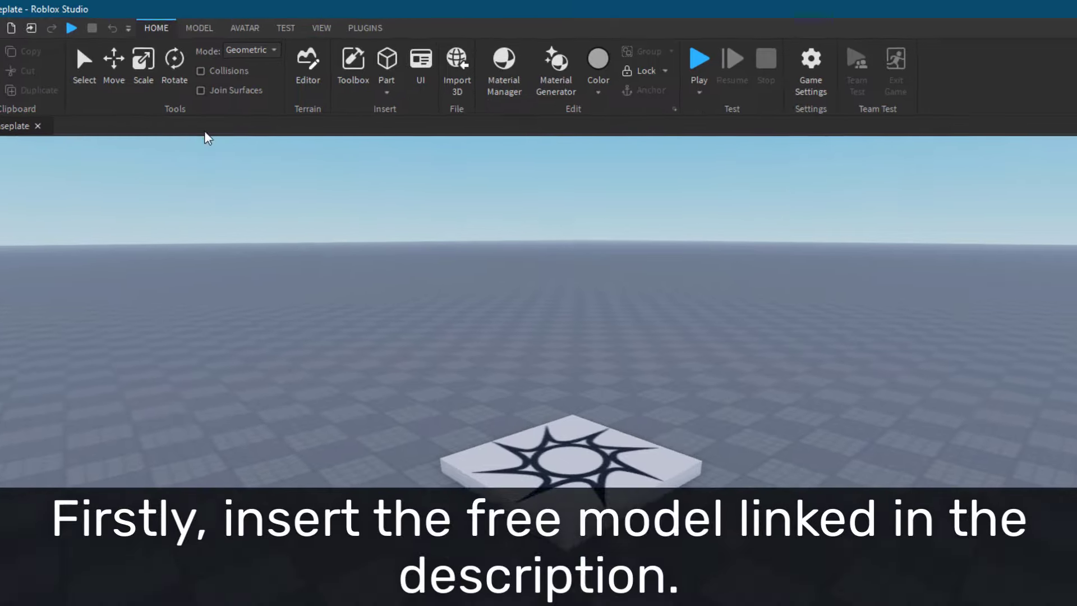
- Insert the Combat System by HowToRoblox model from the Toolbox inventory and close the Toolbox
left_click(369, 69)
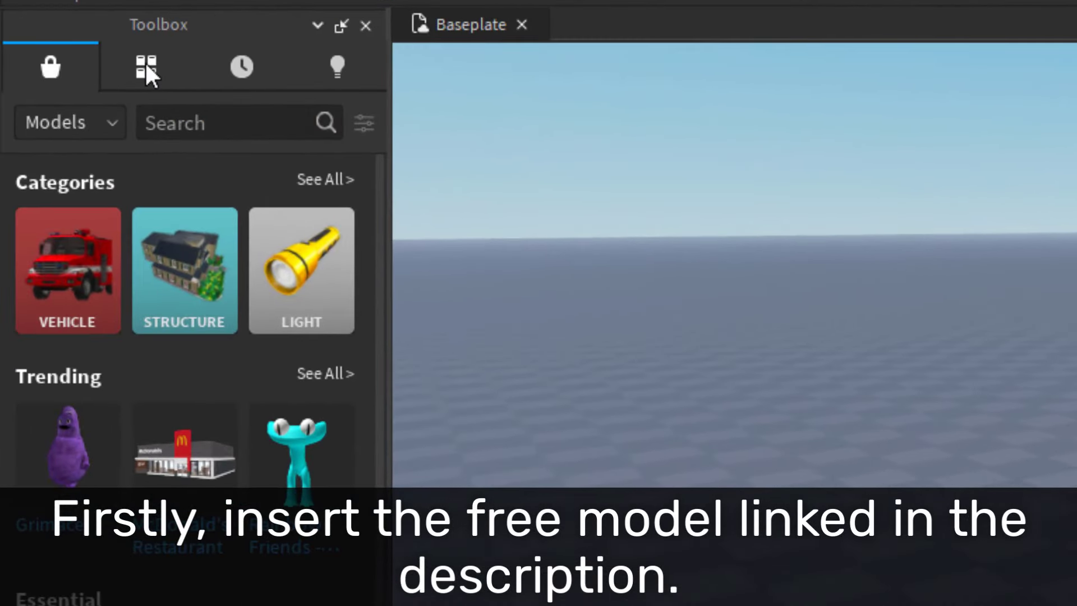
left_click(145, 64)
mouse_move(56, 249)
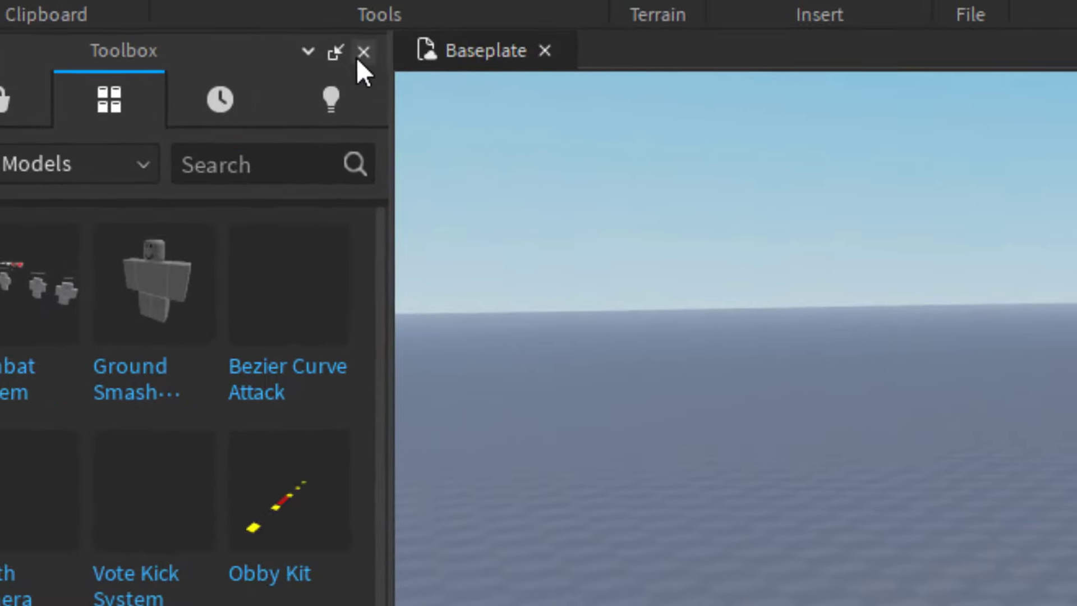
left_click(399, 5)
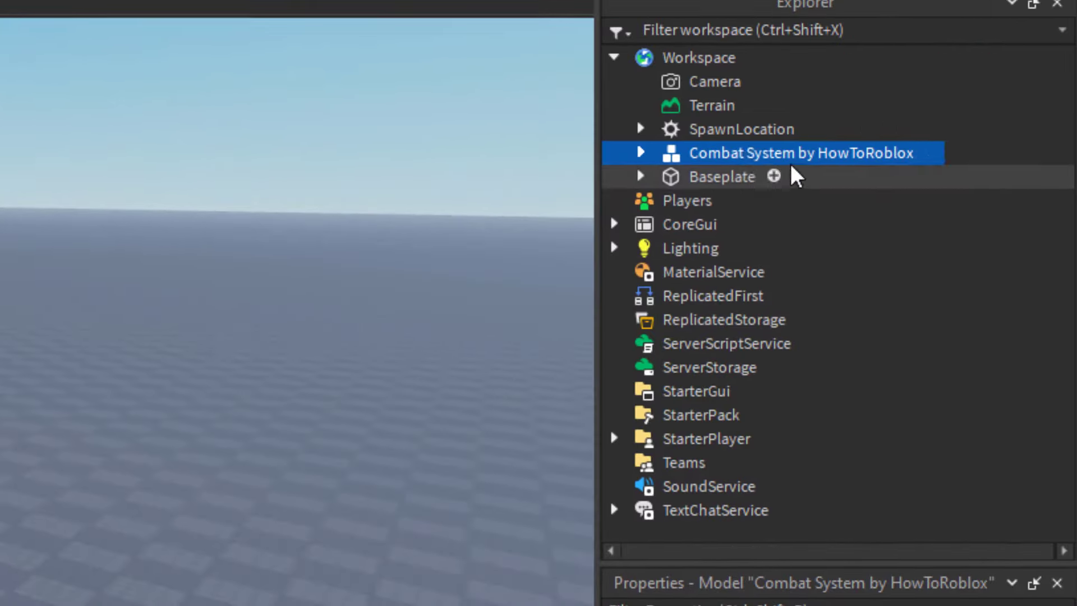
- Move the model's ReplicatedStorage and ServerScriptService groups into the services of the same names and ungroup each one
left_click(640, 153)
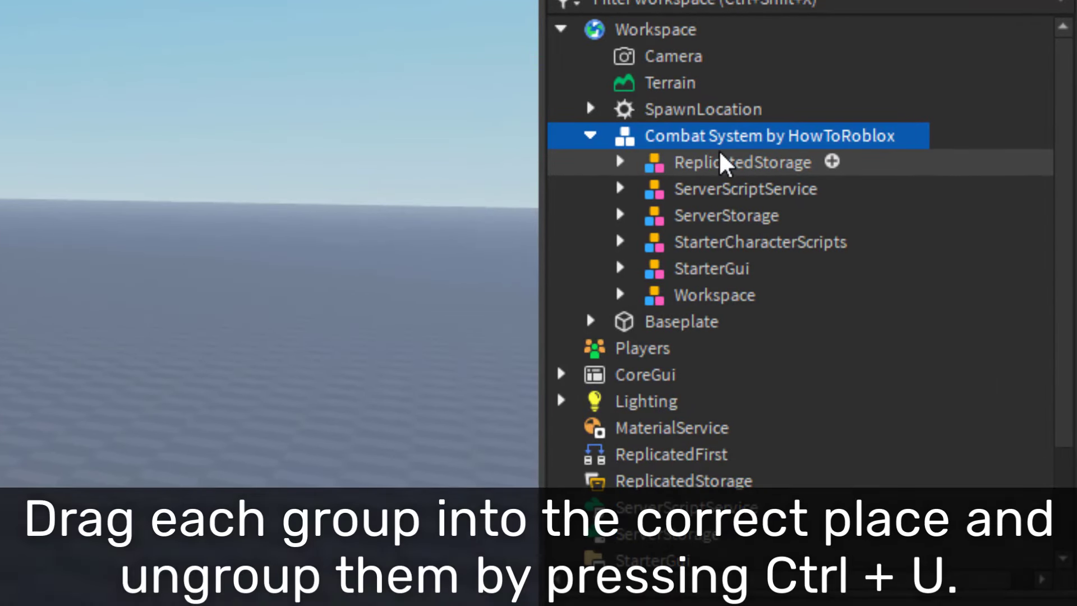
left_click_drag(722, 168, 667, 498)
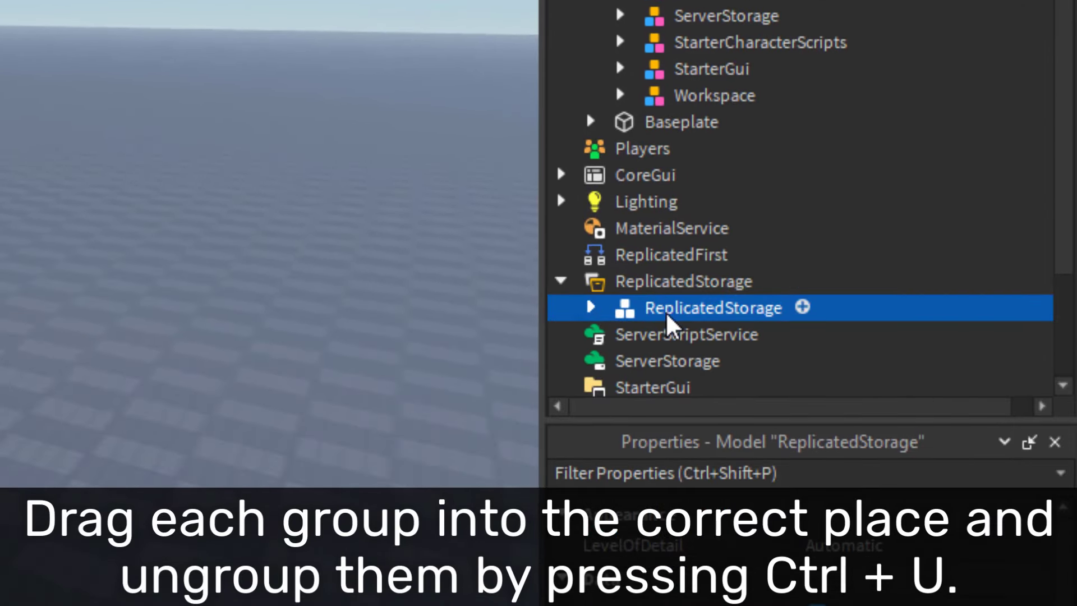
key("ctrl+u")
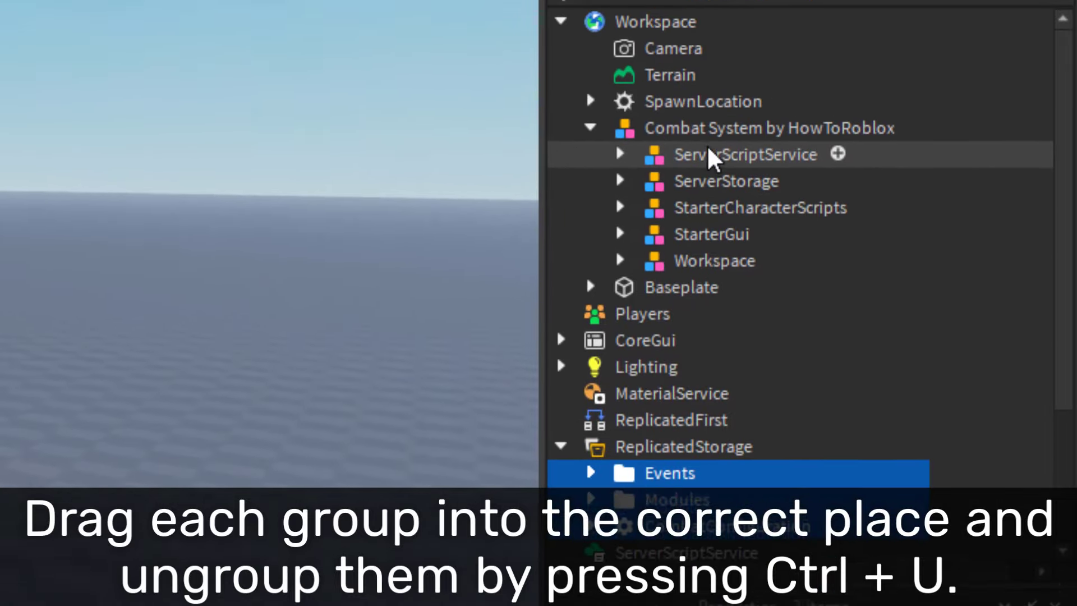
left_click_drag(709, 160, 734, 269)
key("ctrl+u")
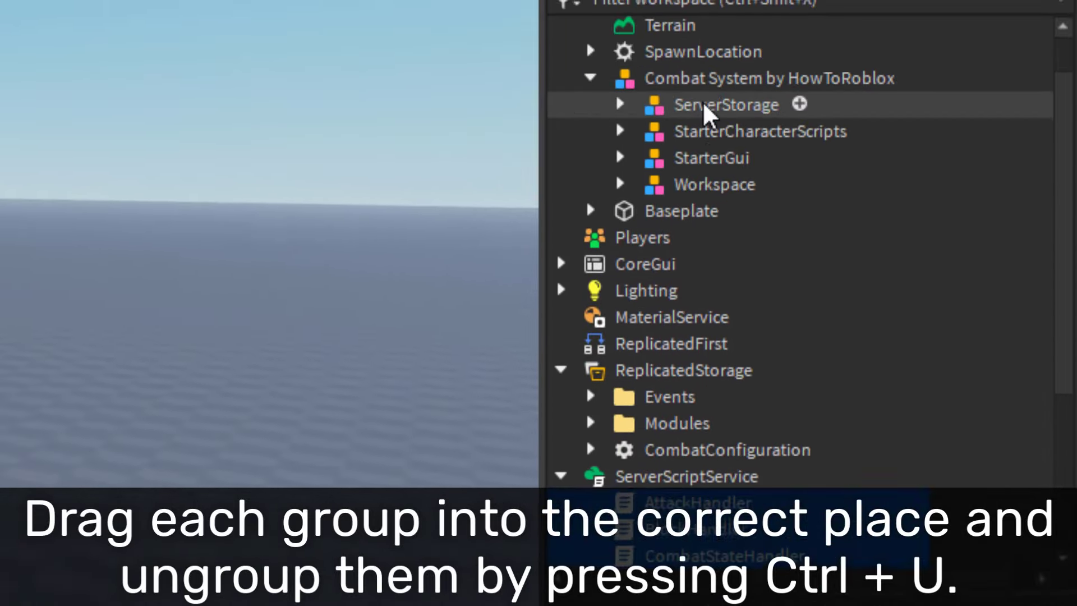
- Move the ServerStorage group into ServerStorage and the StarterCharacterScripts group into StarterPlayer's StarterCharacterScripts, ungrouping both
left_click_drag(678, 106, 705, 283)
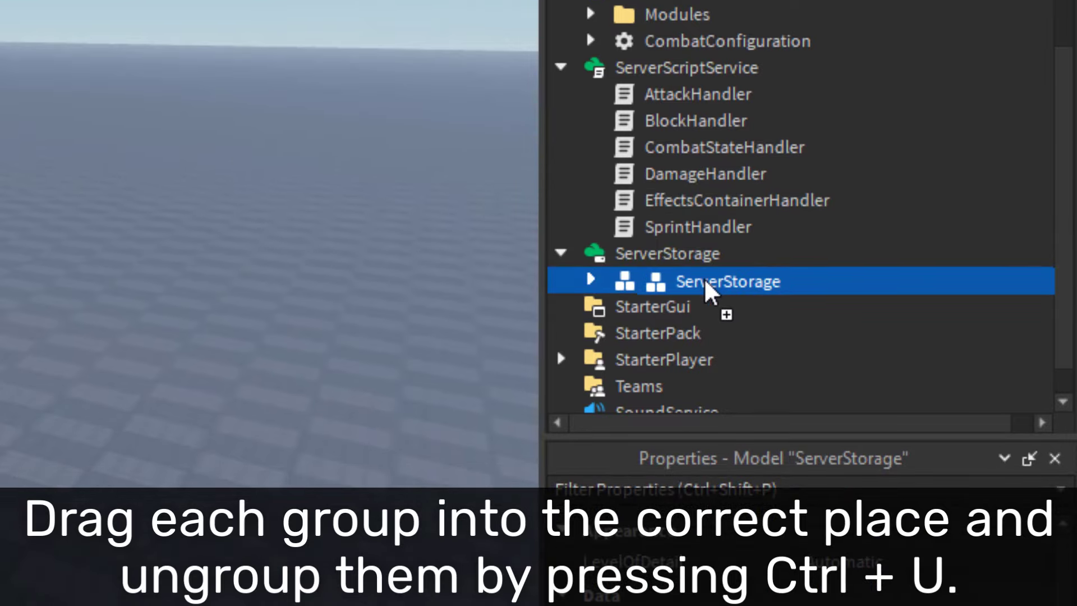
key("ctrl+u")
scroll(706, 283, "up", 4)
scroll(714, 226, "down", 4)
left_click_drag(697, 163, 695, 344)
key("ctrl+u")
- Move the model's StarterGui group into the StarterGui service and ungroup it
scroll(692, 345, "up", 10)
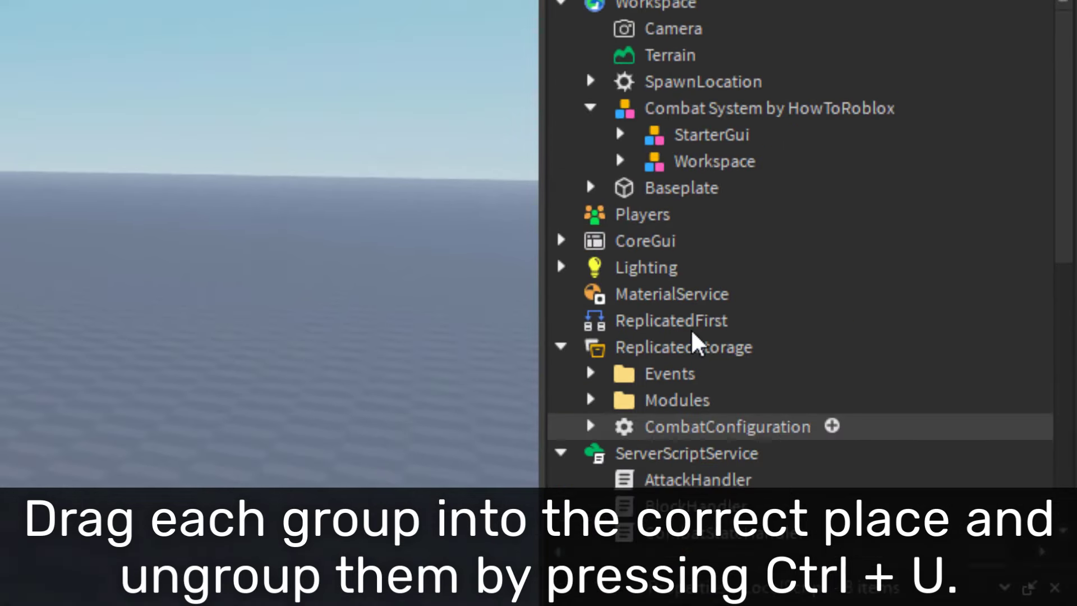
left_click_drag(674, 234, 650, 240)
key("ctrl+u")
- Move the model's Workspace group directly into Workspace, ungroup it, and delete the emptied Combat System model
scroll(670, 387, "up", 10)
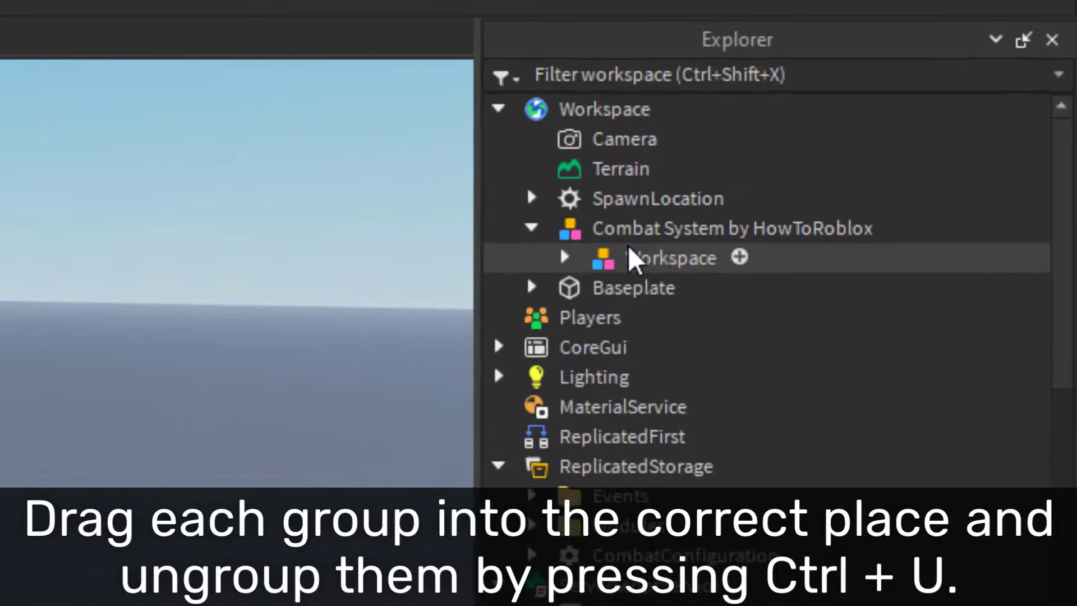
left_click_drag(611, 274, 600, 125)
key("ctrl+u")
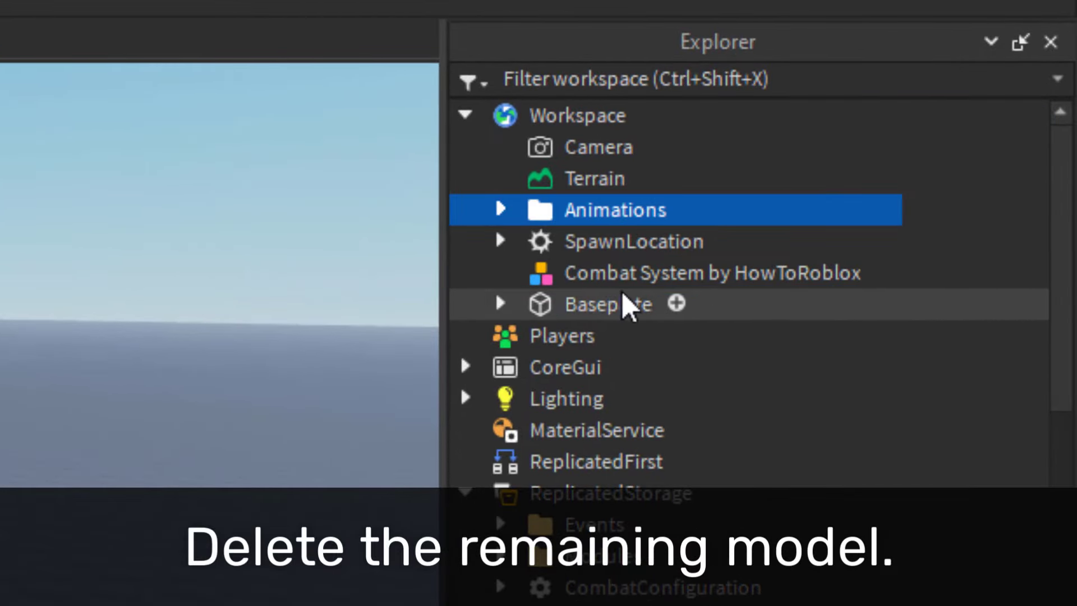
left_click(580, 277)
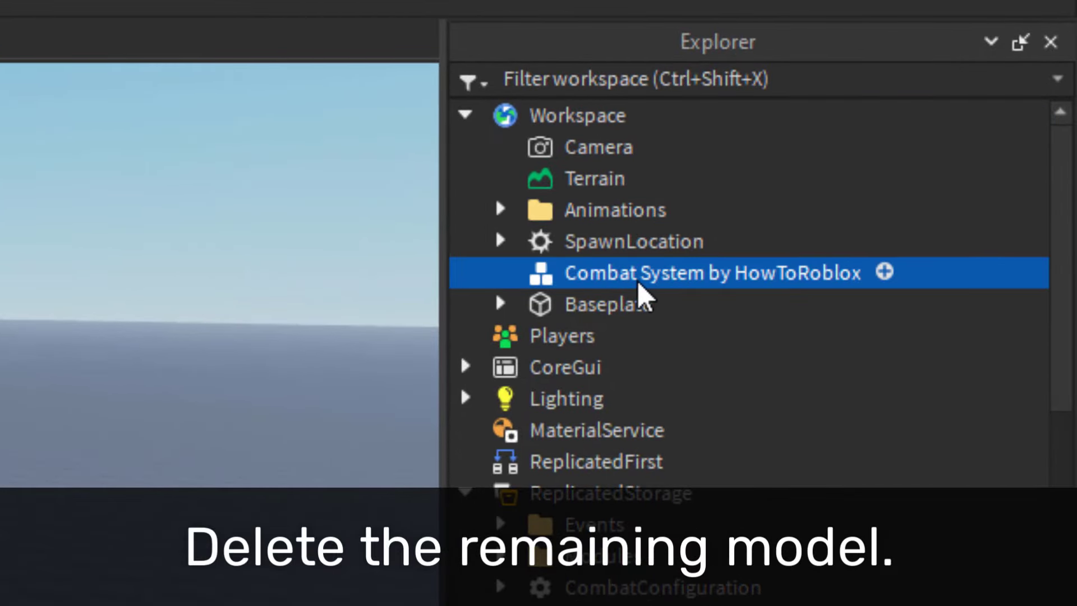
key("Delete")
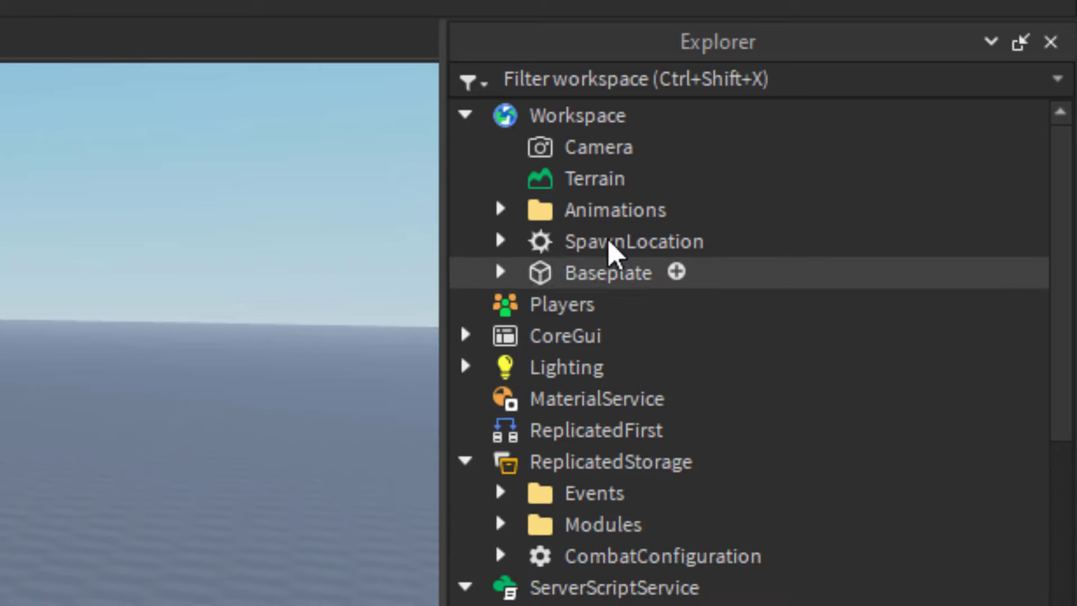
- Expand the Animations folder in Workspace and view its animation characters in the scene
left_click(580, 218)
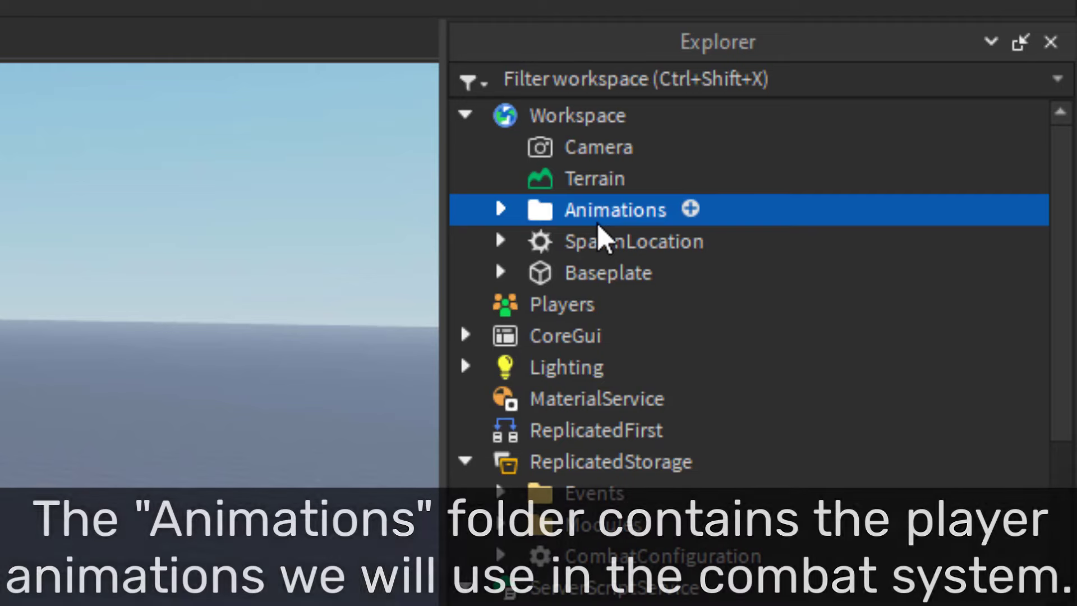
left_click(500, 210)
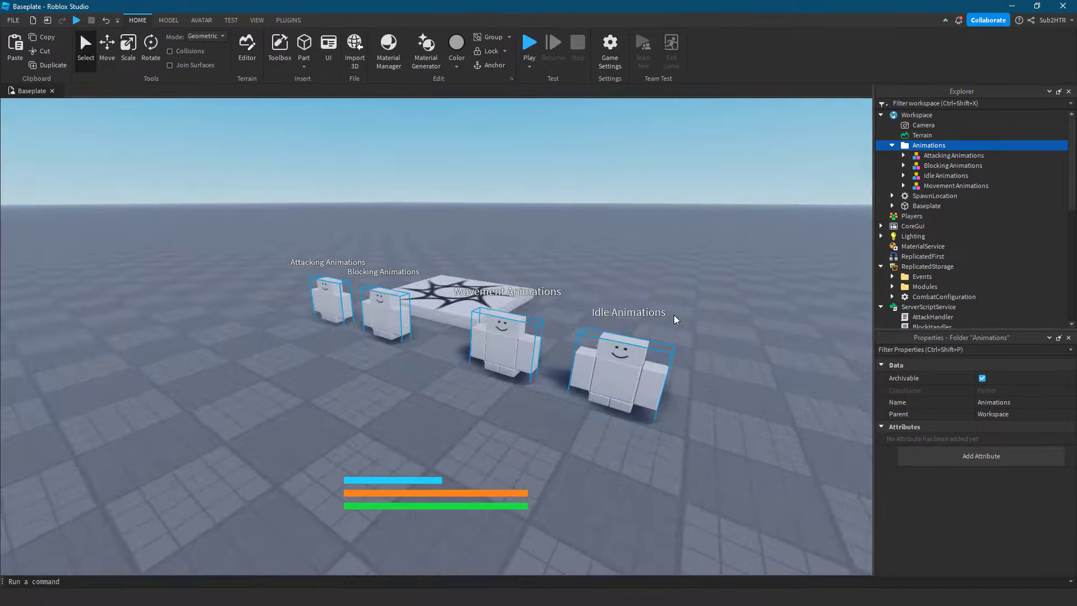
right_click_drag(673, 316, 661, 317)
left_click_drag(504, 340, 509, 357)
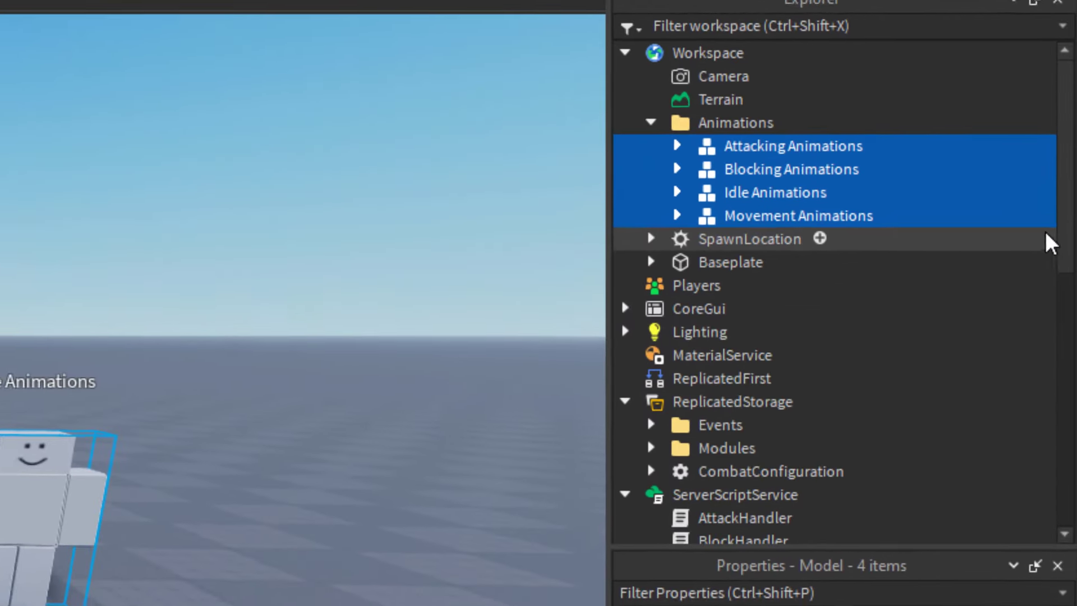
- Expand CombatConfiguration in ReplicatedStorage and select the Animation object inside its Idle folder
scroll(1066, 241, "down", 4)
left_click(602, 217)
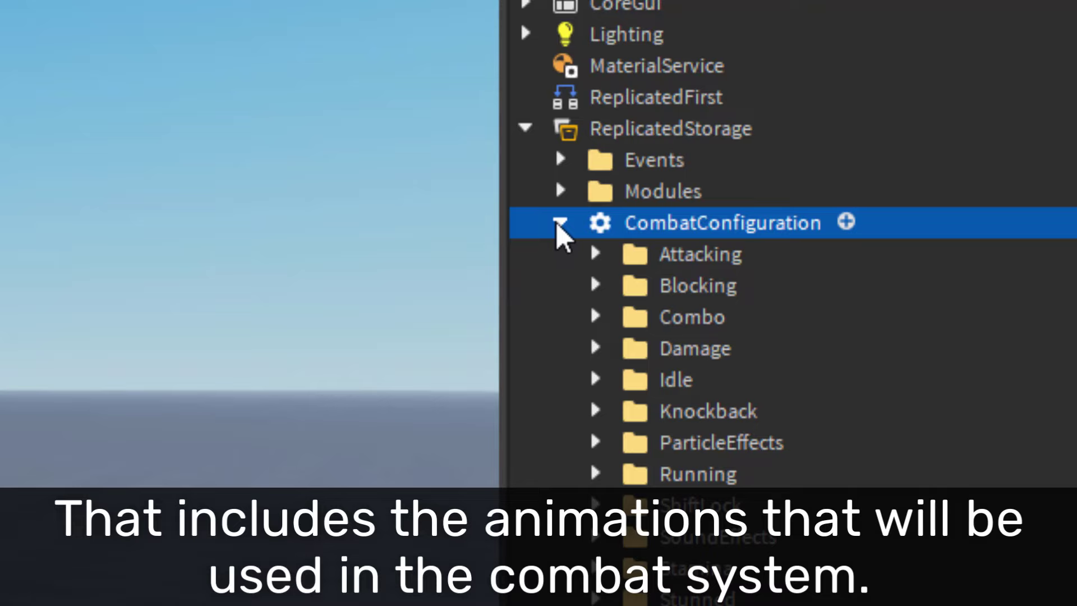
left_click(634, 380)
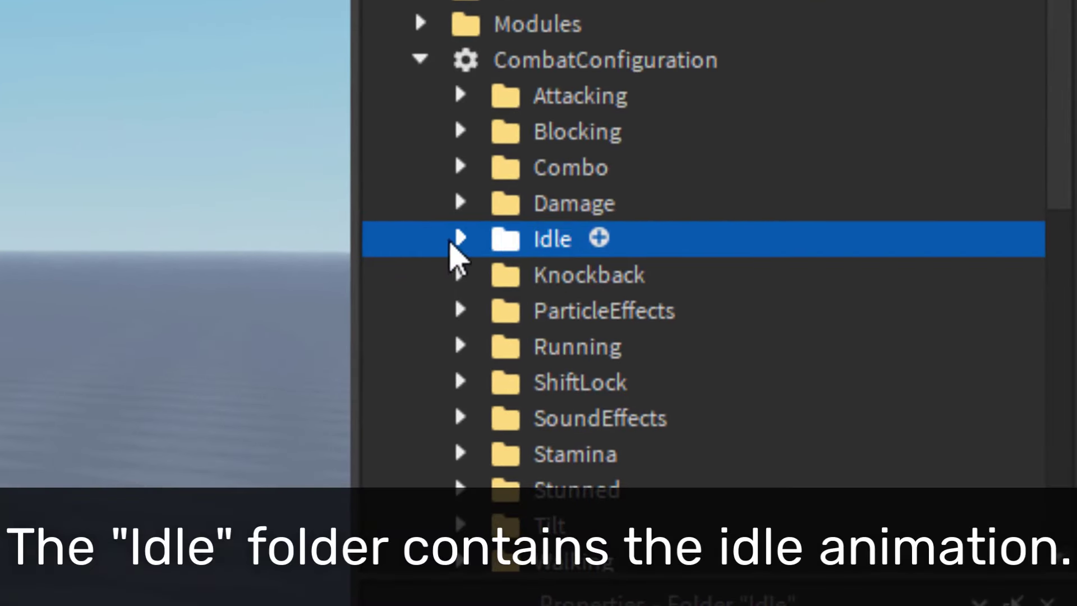
left_click(455, 250)
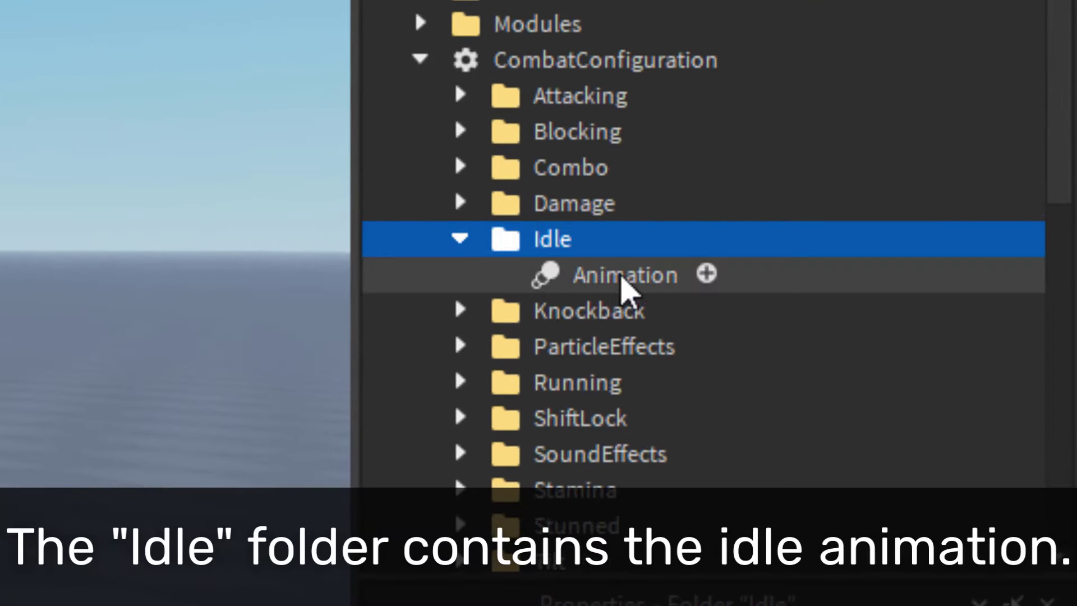
left_click(624, 287)
- Select the Idle Animations character in Workspace and load it in the Animation Editor
scroll(638, 312, "up", 3)
scroll(642, 320, "up", 10)
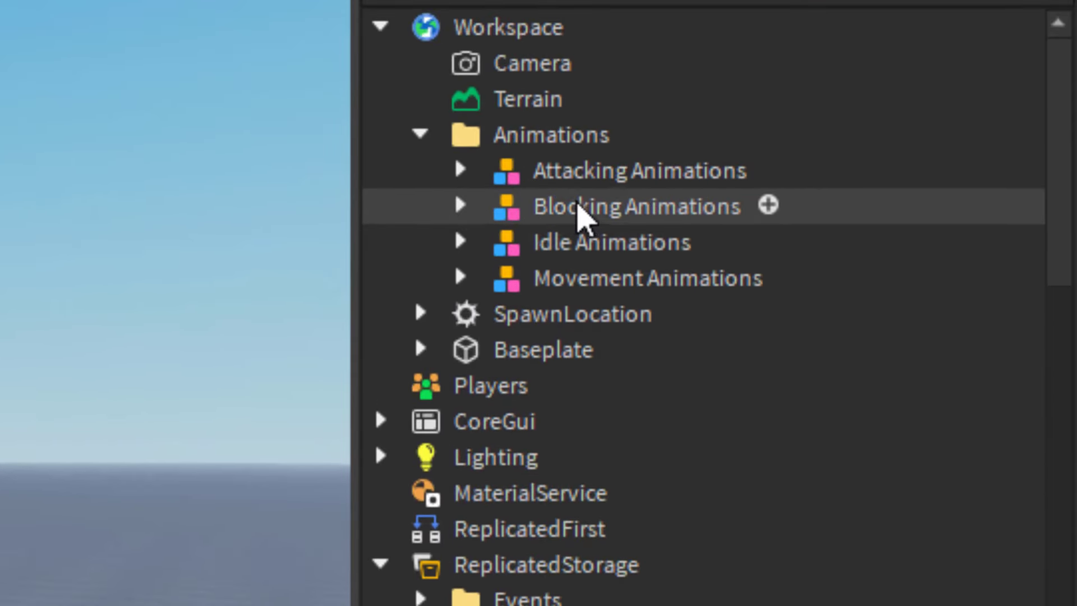
left_click(569, 251)
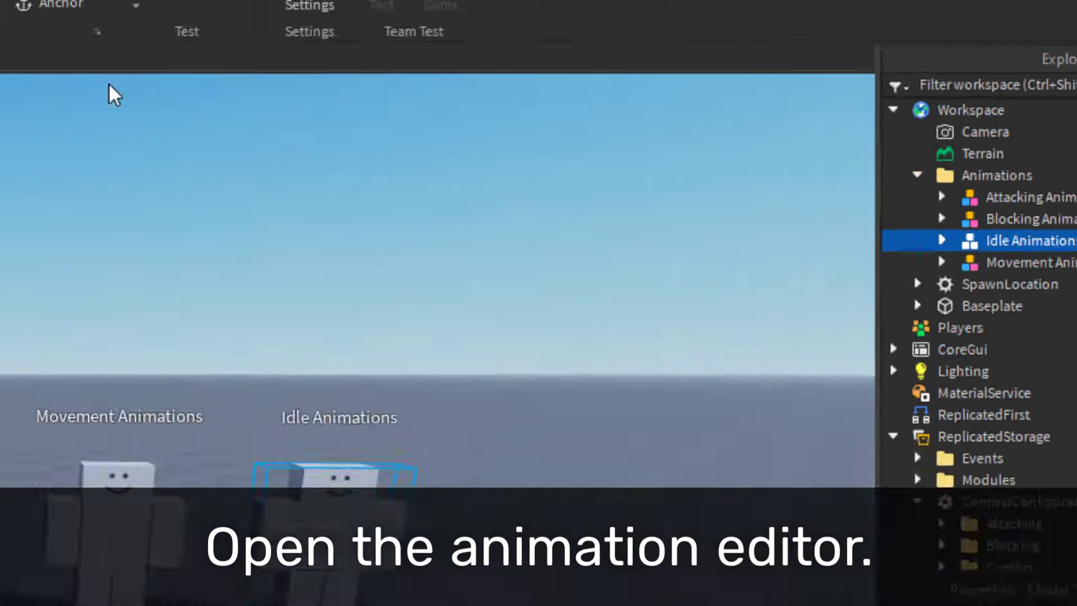
left_click(266, 25)
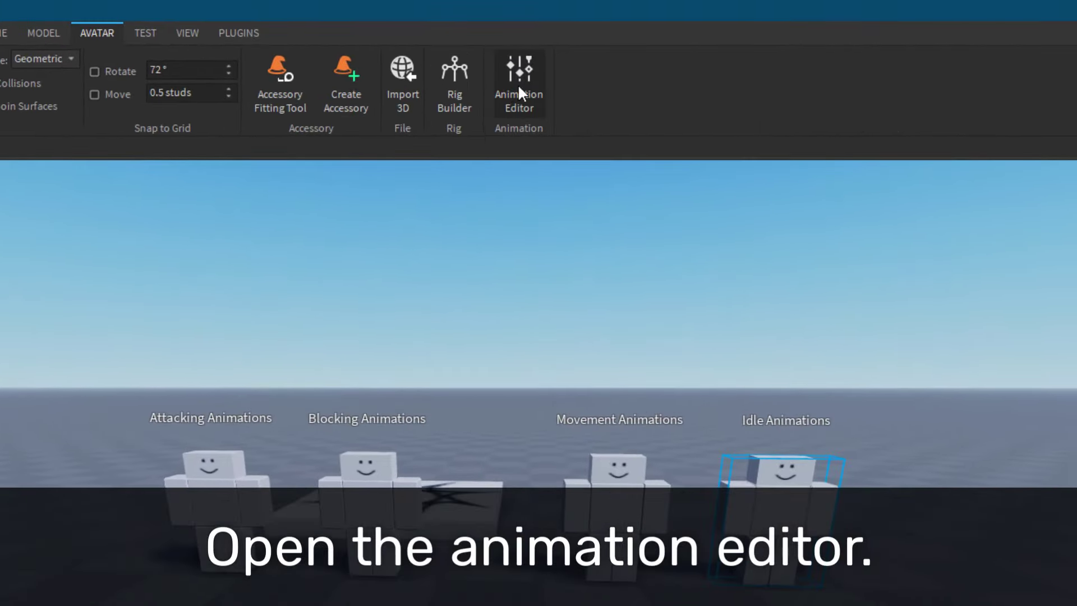
left_click(585, 75)
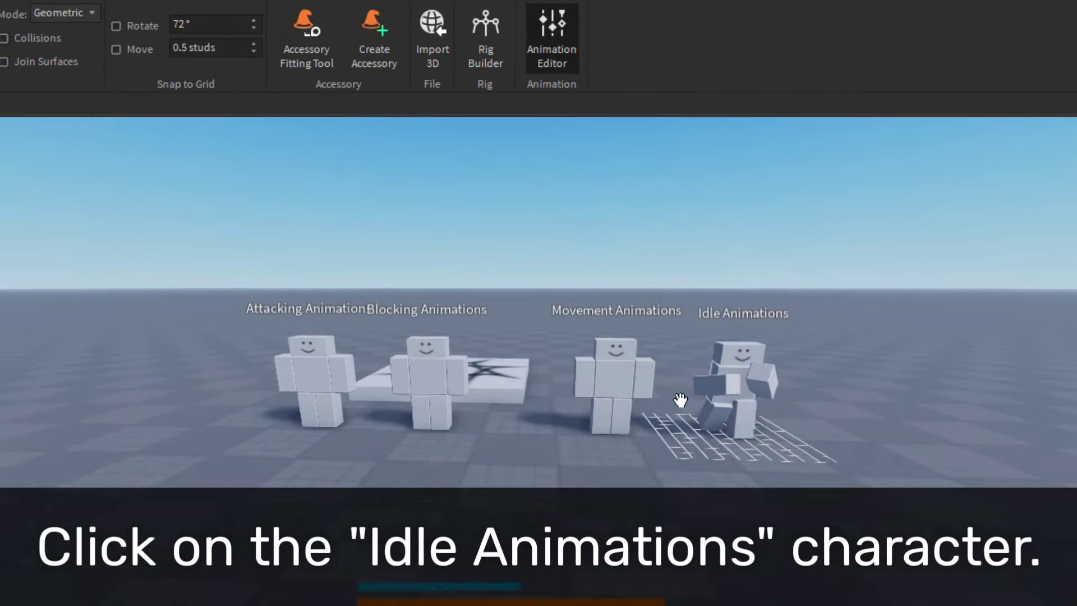
left_click(701, 413)
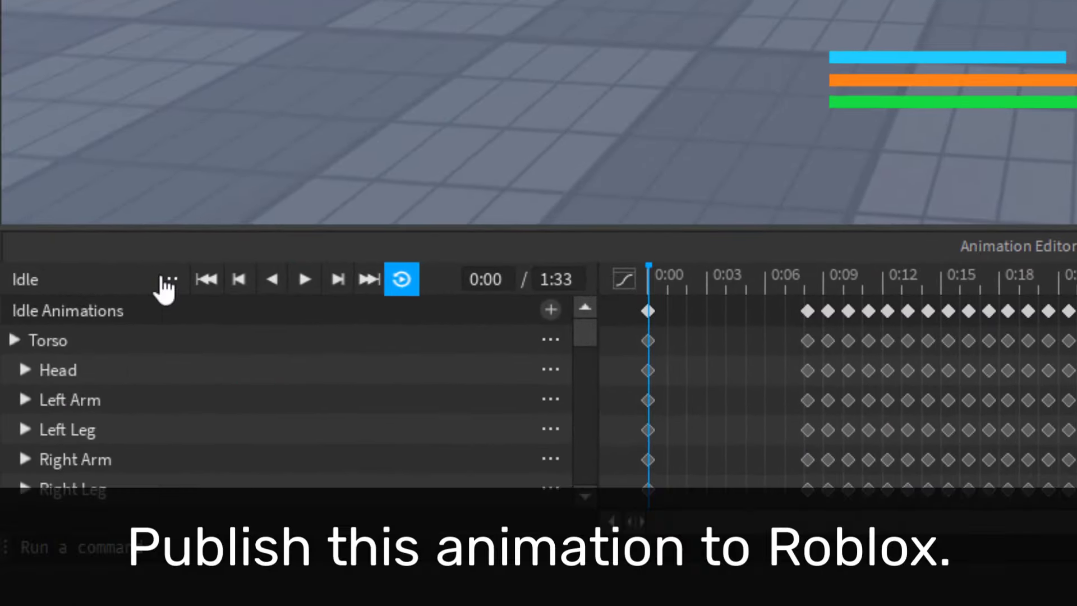
- Publish the Idle animation to Roblox, copy its asset ID, and close the Asset Configuration window
left_click(167, 280)
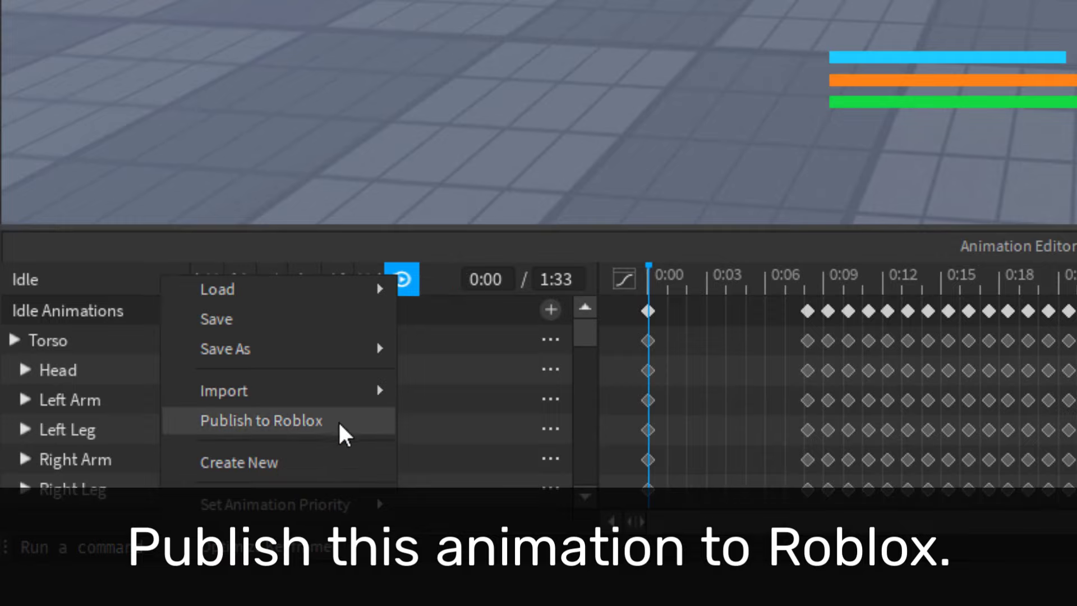
left_click(316, 420)
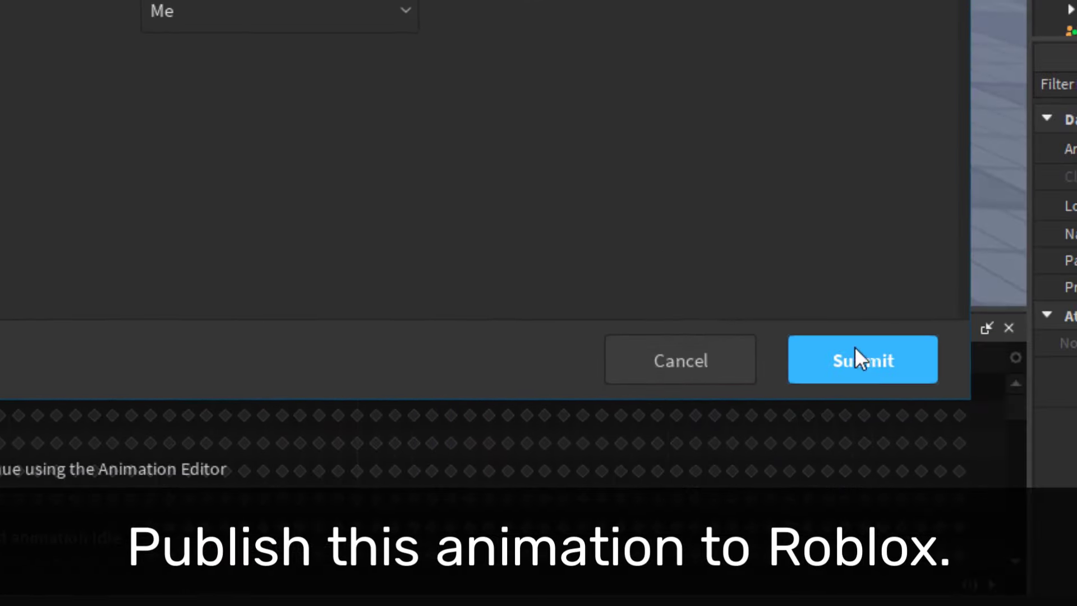
left_click(841, 367)
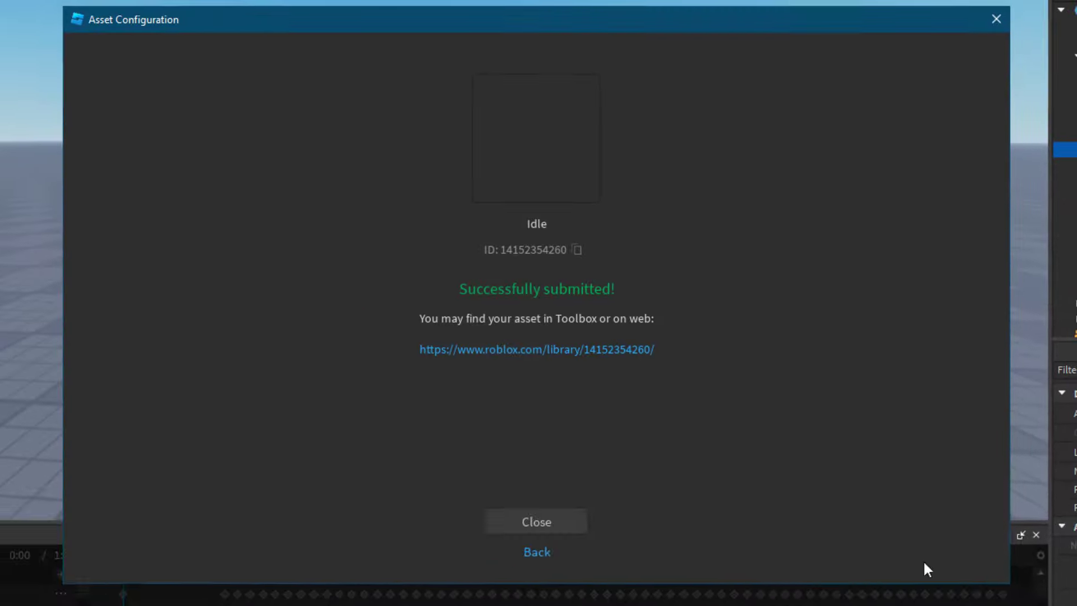
left_click(576, 250)
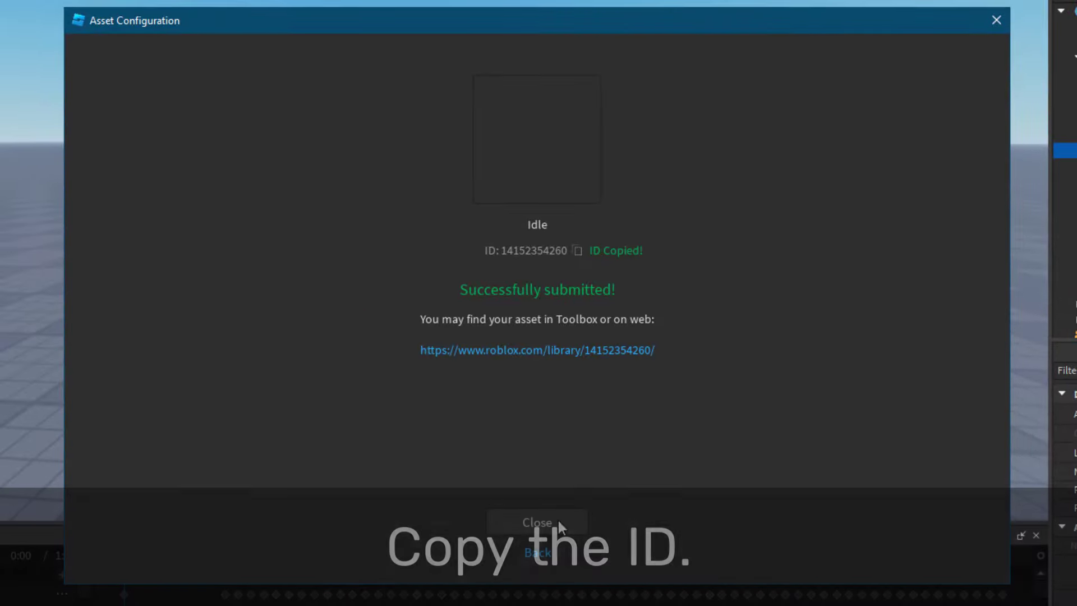
left_click(547, 522)
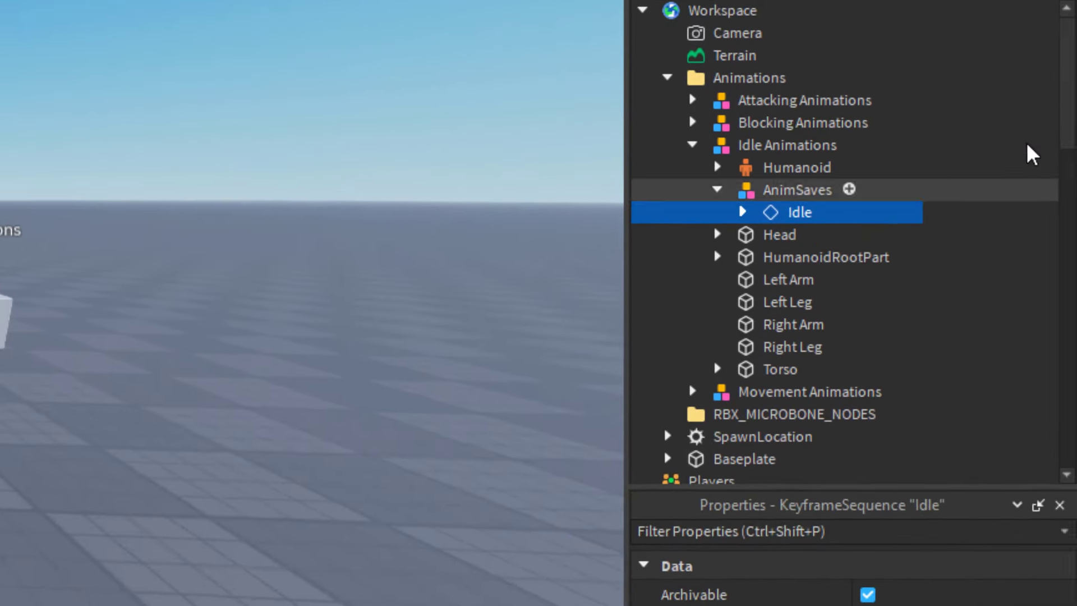
left_click_drag(1065, 143, 1065, 328)
left_click(741, 54)
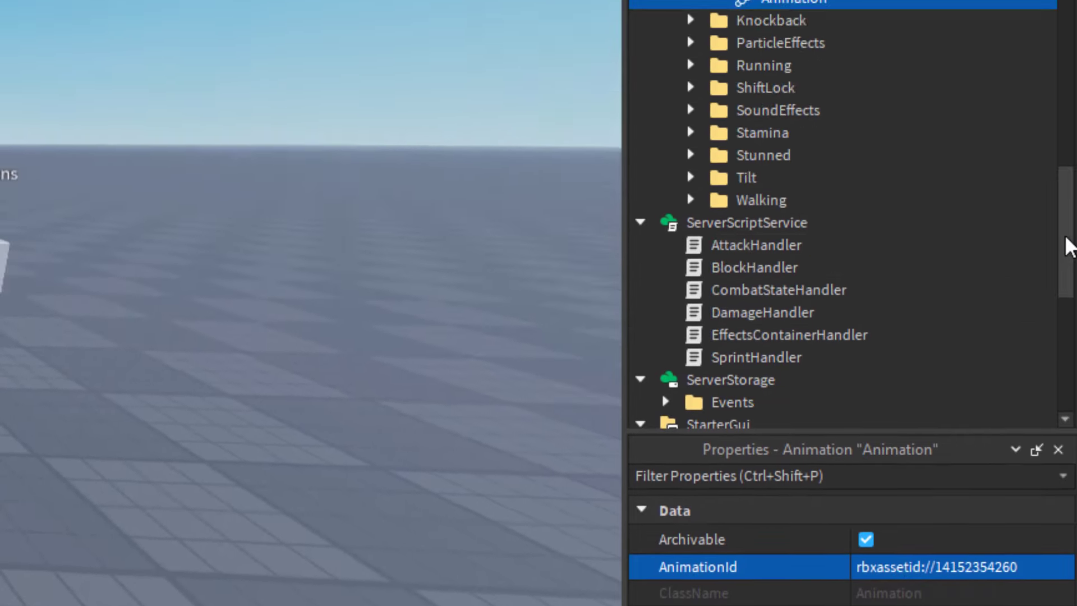
left_click_drag(1067, 317, 1067, 247)
- Collapse the Idle folder, expand CombatConfiguration's Walking folder, and select its Animation object
left_click(690, 290)
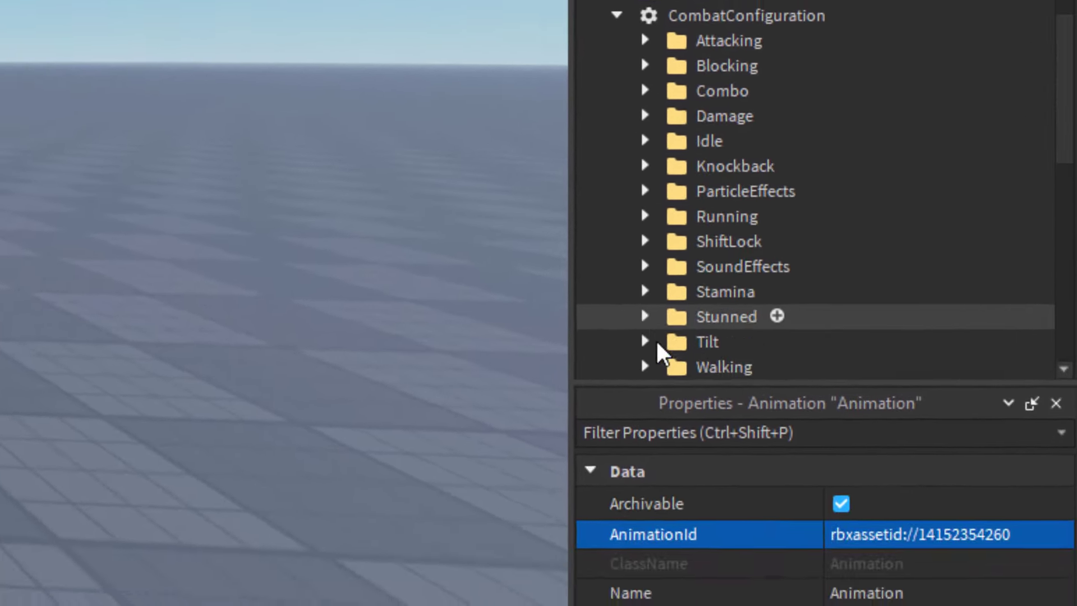
left_click(763, 492)
left_click(644, 361)
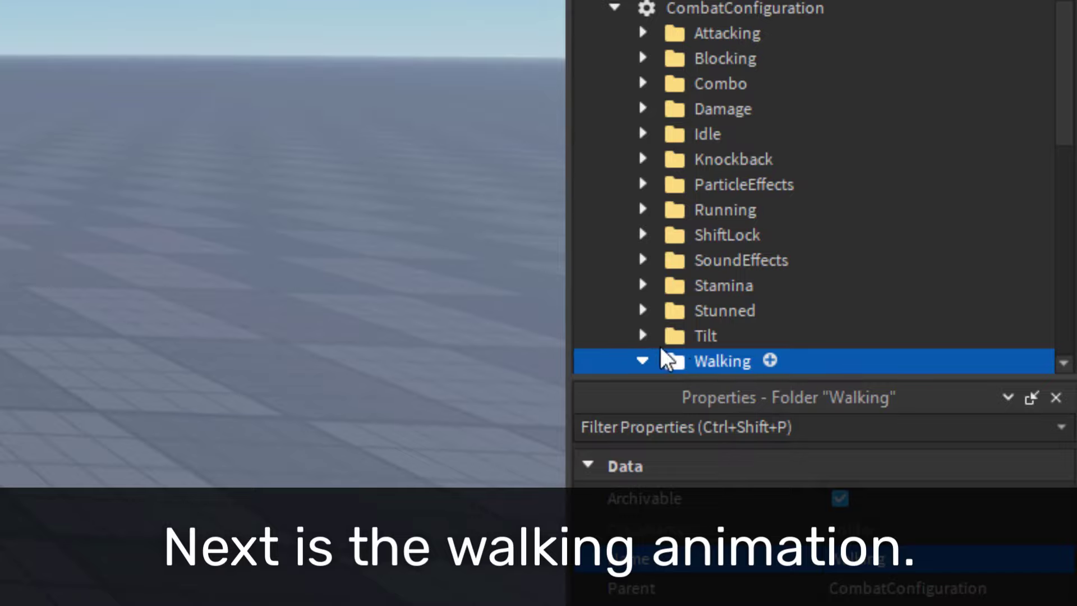
left_click_drag(1062, 125, 1072, 178)
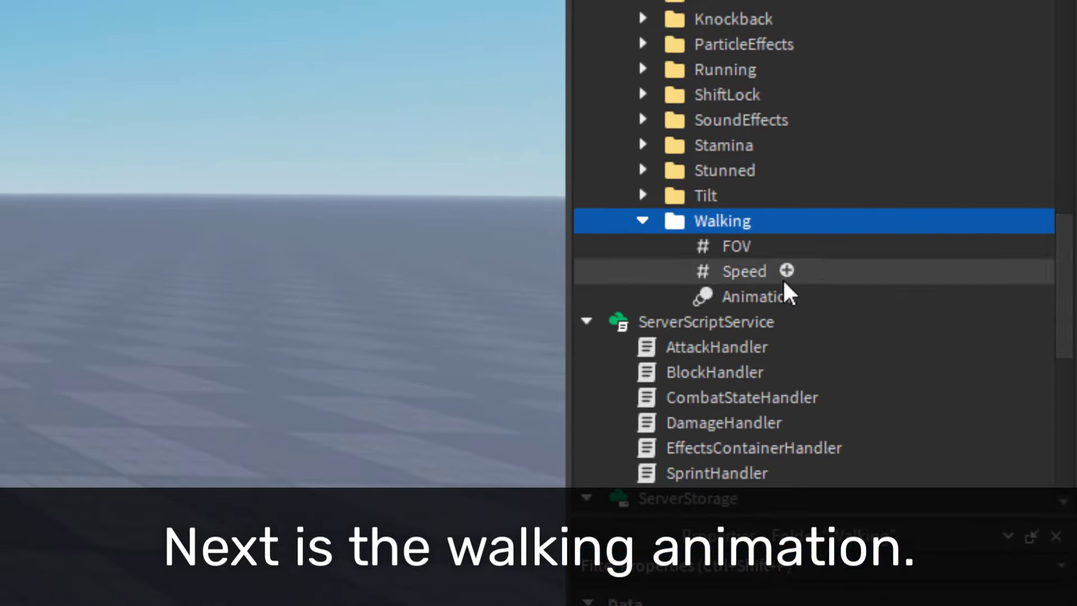
left_click(799, 297)
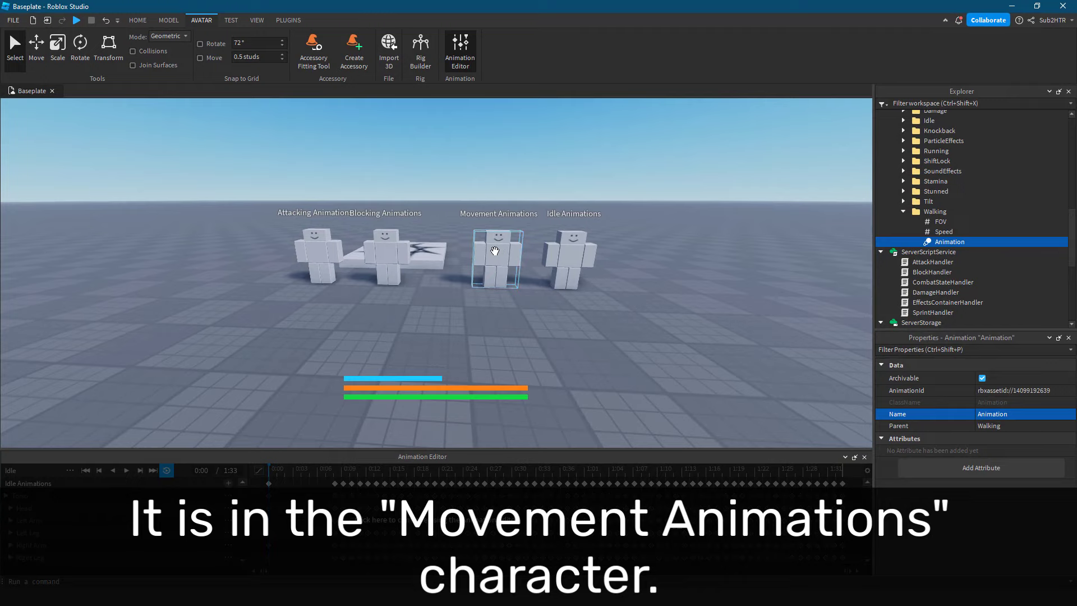
- Select the Movement Animations character in the Animation Editor and load its Walking animation
left_click(504, 517)
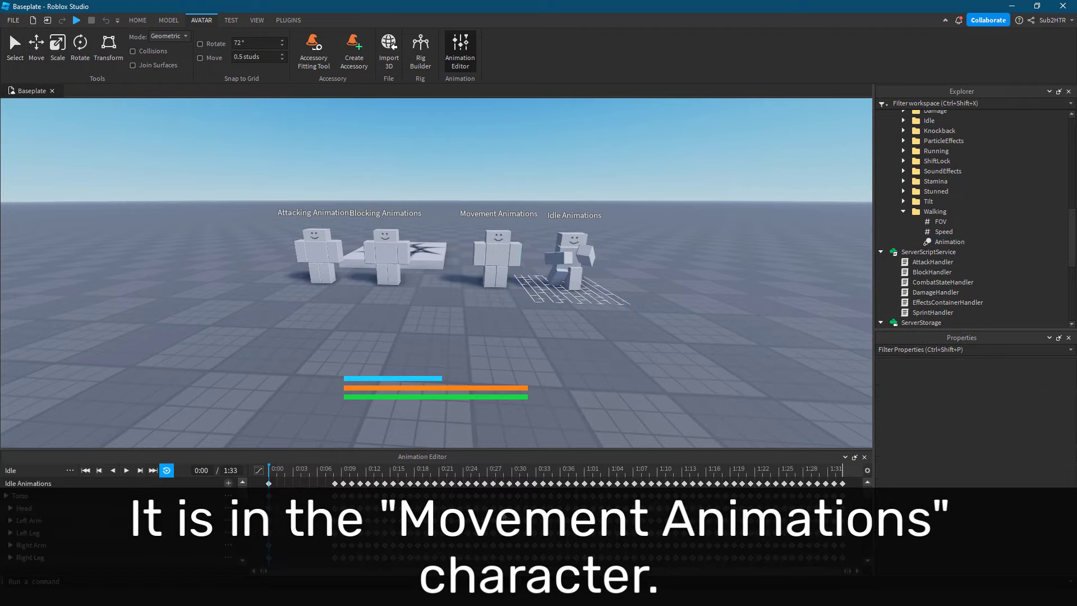
left_click(499, 262)
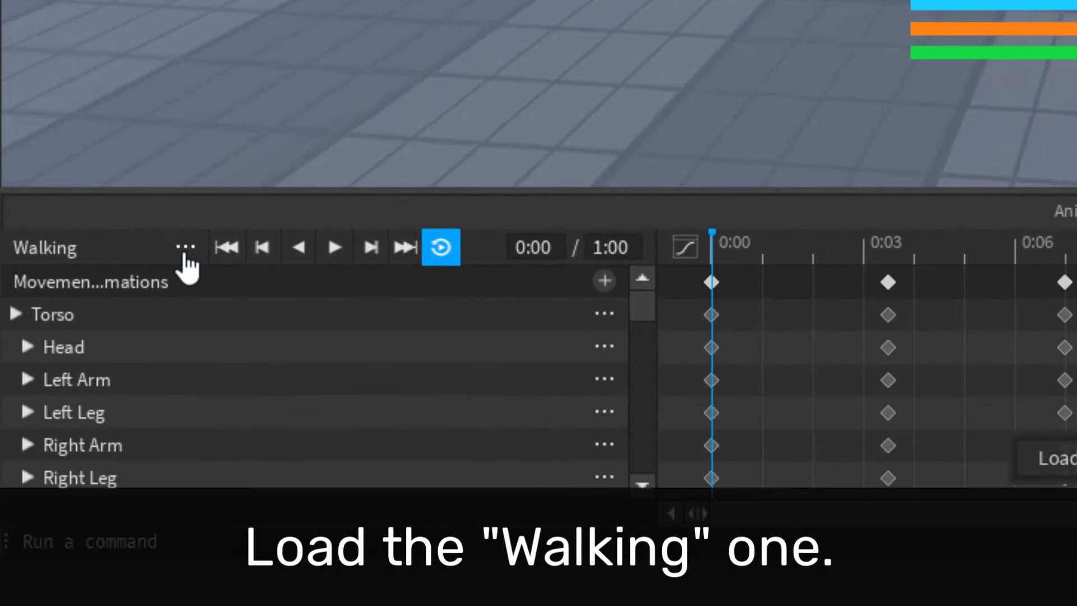
left_click(164, 289)
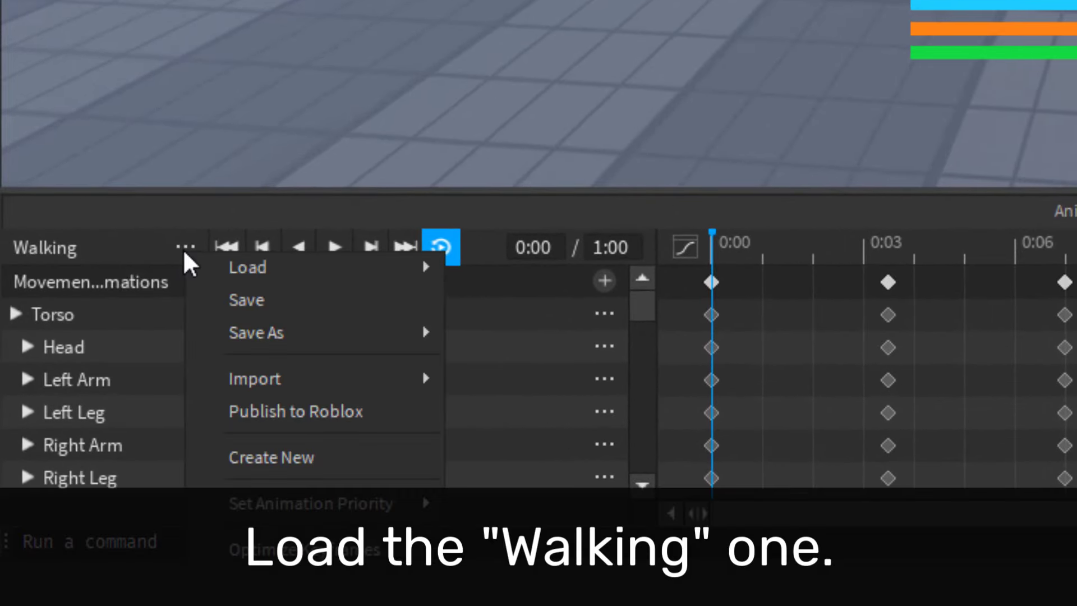
mouse_move(378, 268)
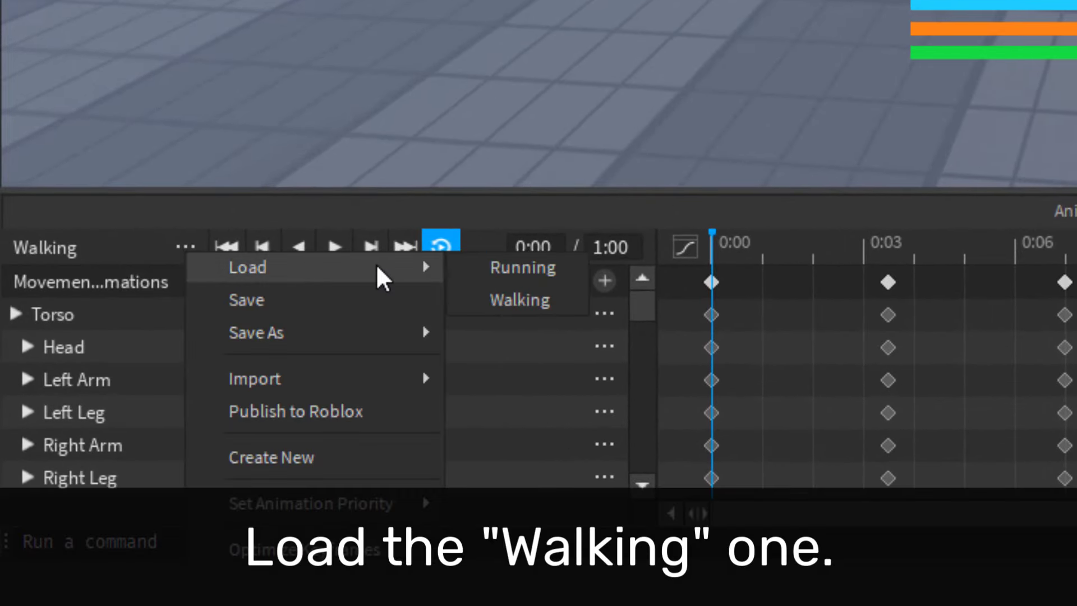
left_click(500, 303)
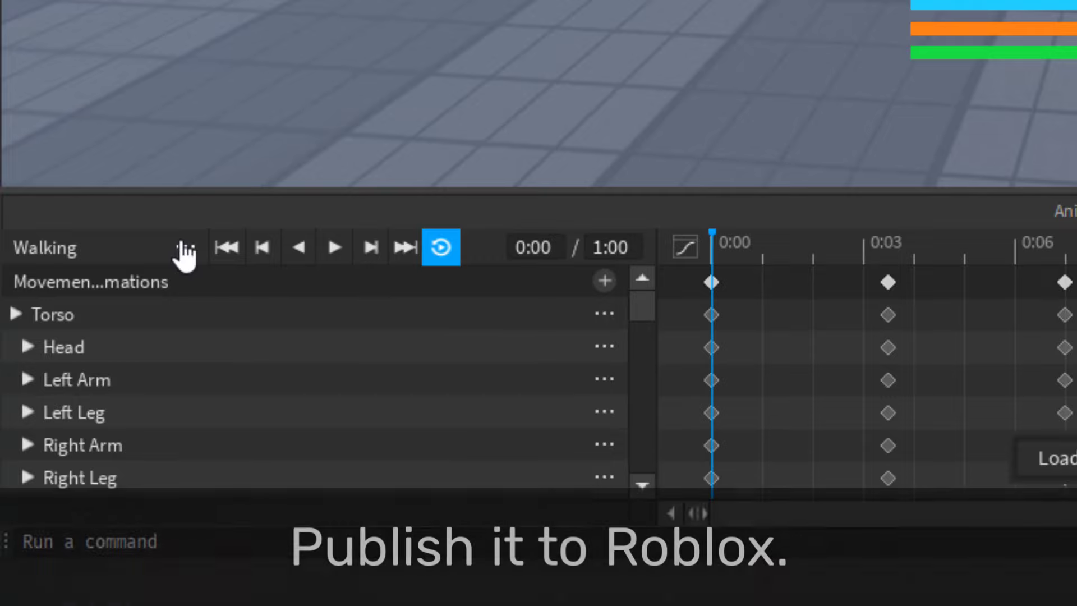
- Publish the Walking animation to Roblox, copy its asset ID, and close the Asset Configuration window
left_click(183, 247)
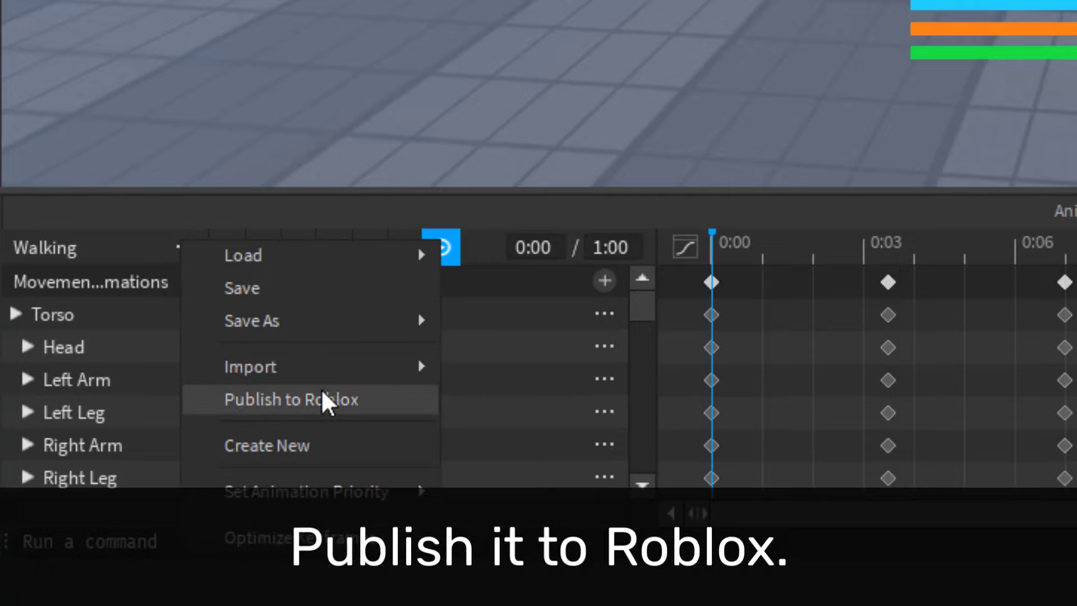
left_click(297, 398)
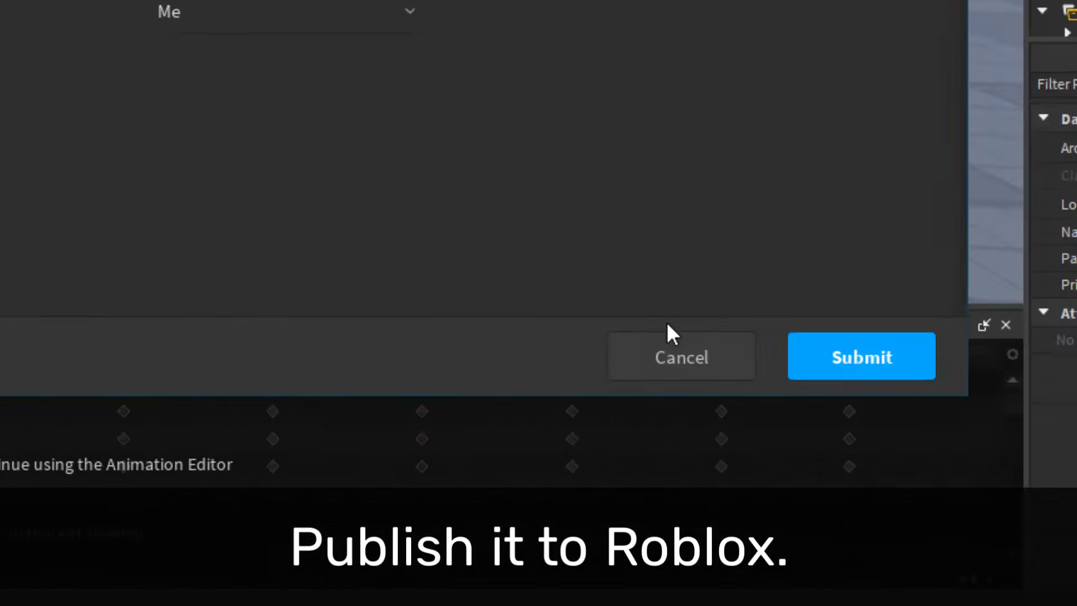
left_click(732, 365)
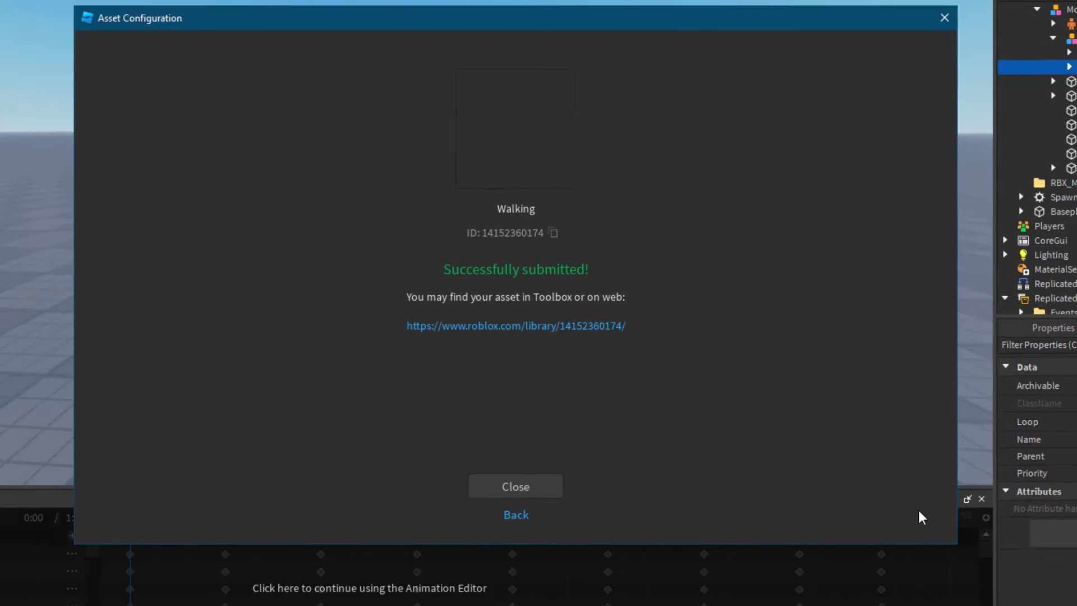
left_click(554, 234)
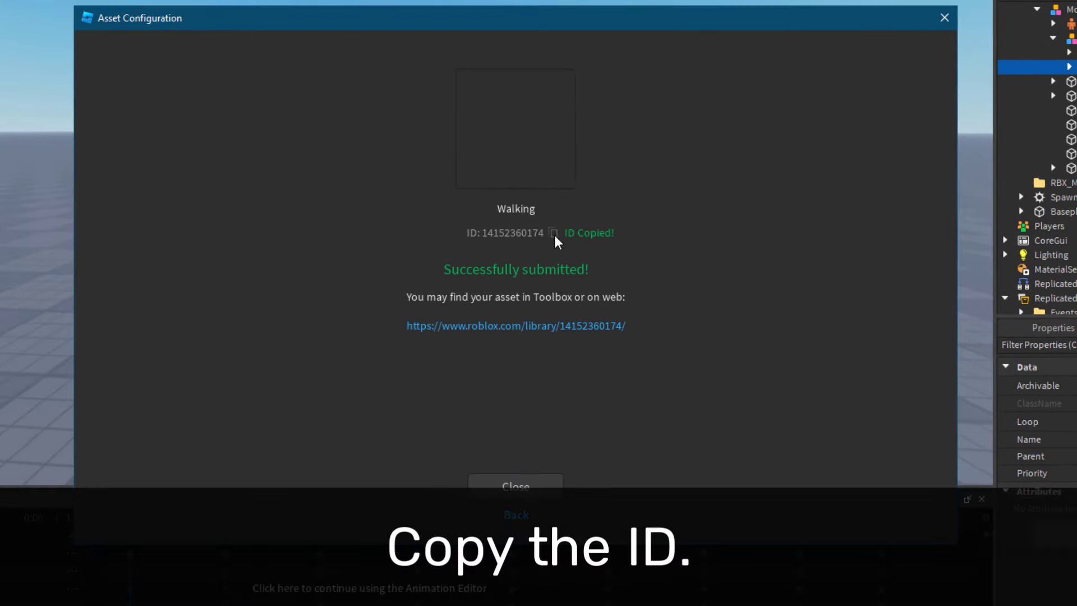
left_click(548, 488)
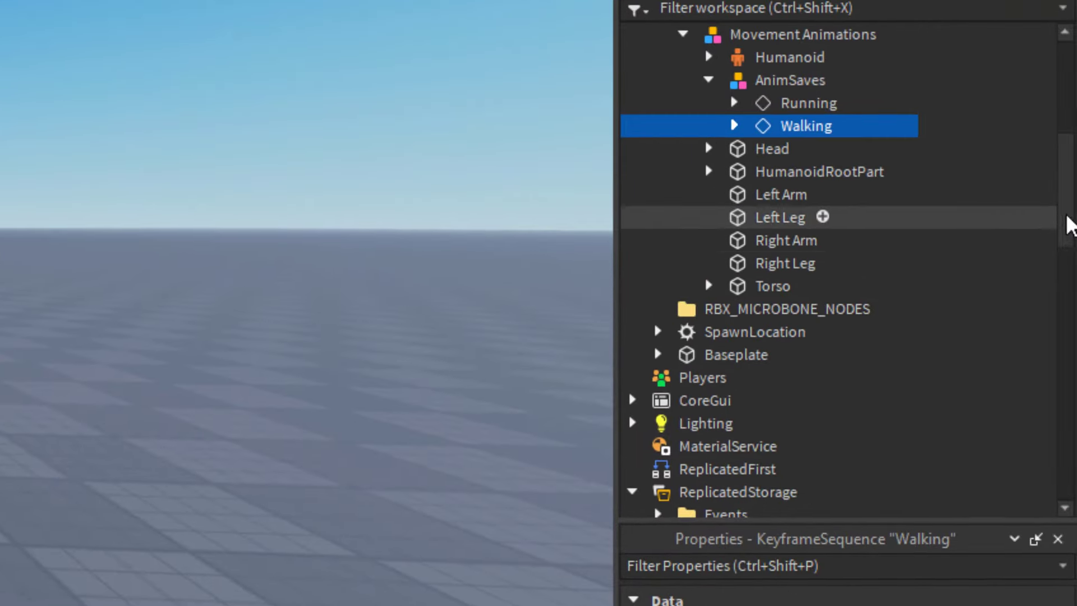
scroll(1068, 224, "down", 8)
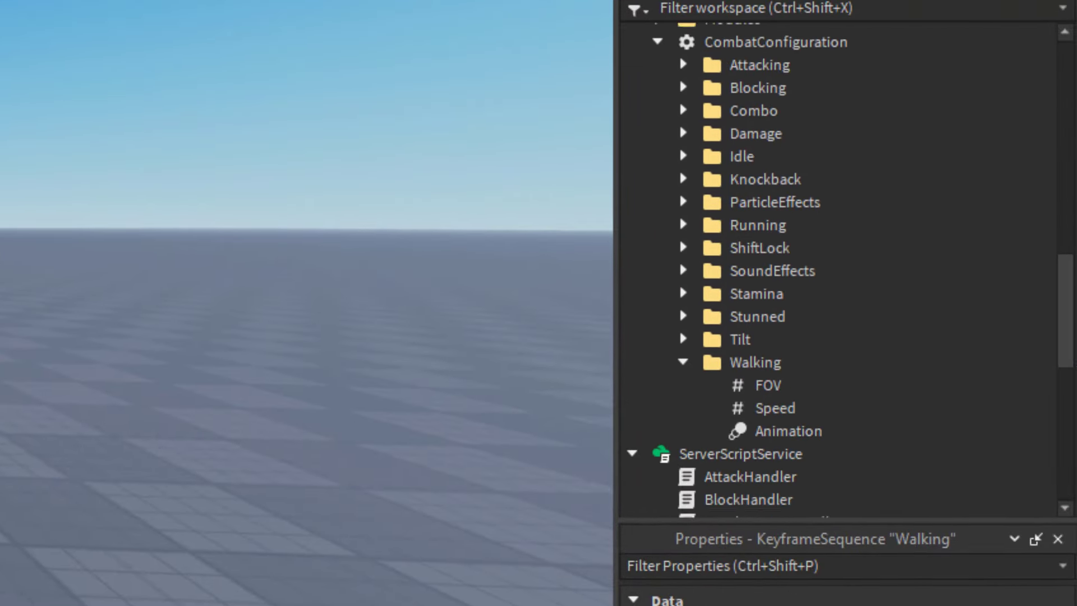
left_click(769, 409)
left_click(942, 348)
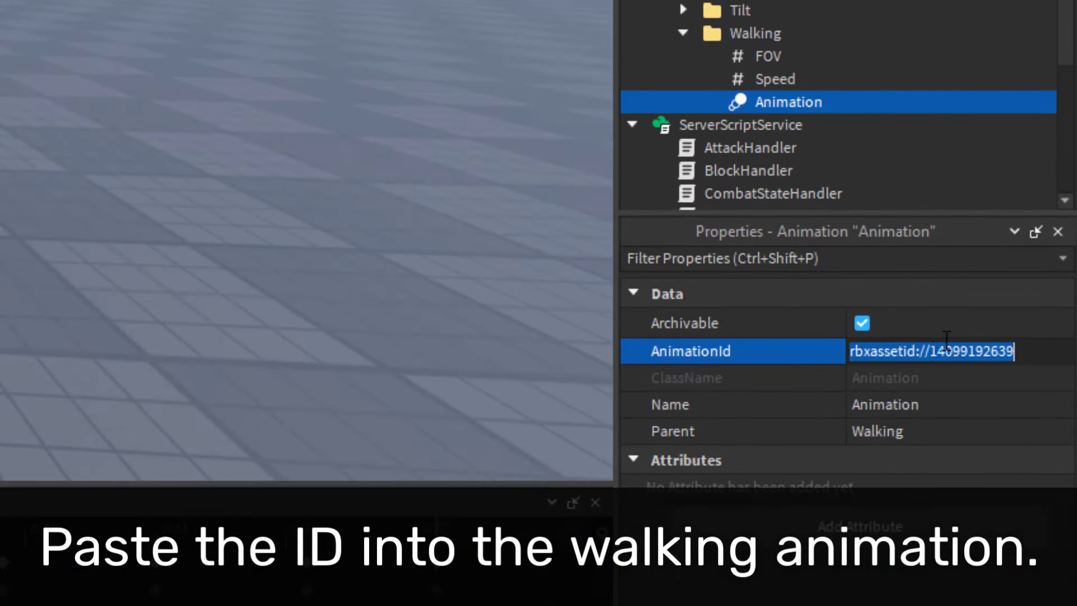
key("ctrl+v")
- Collapse the Walking folder, expand CombatConfiguration's Running folder, and select its Animation object
left_click(683, 164)
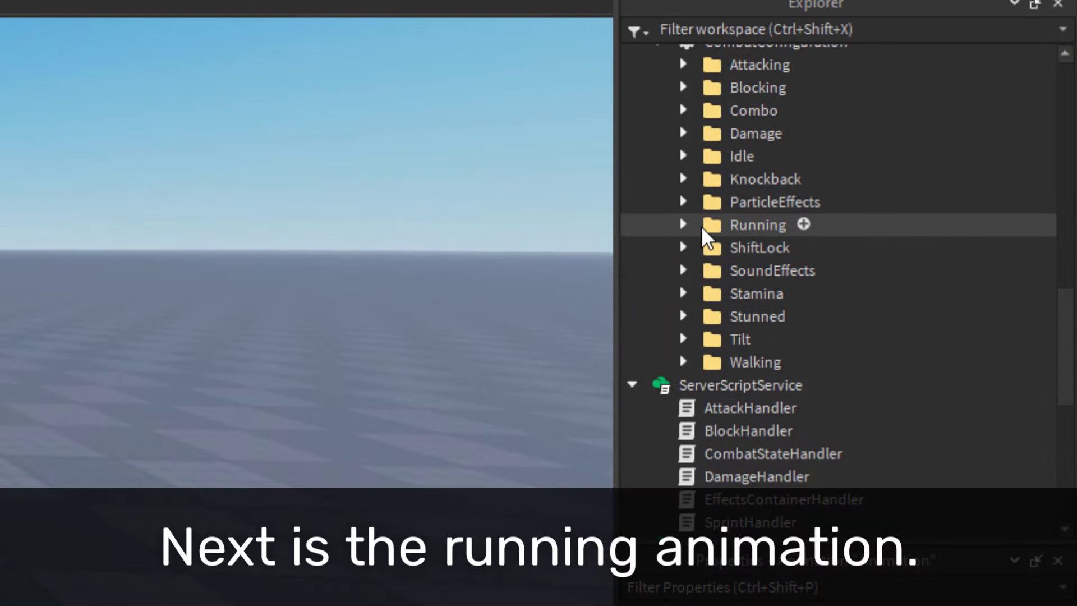
left_click(683, 225)
left_click(817, 386)
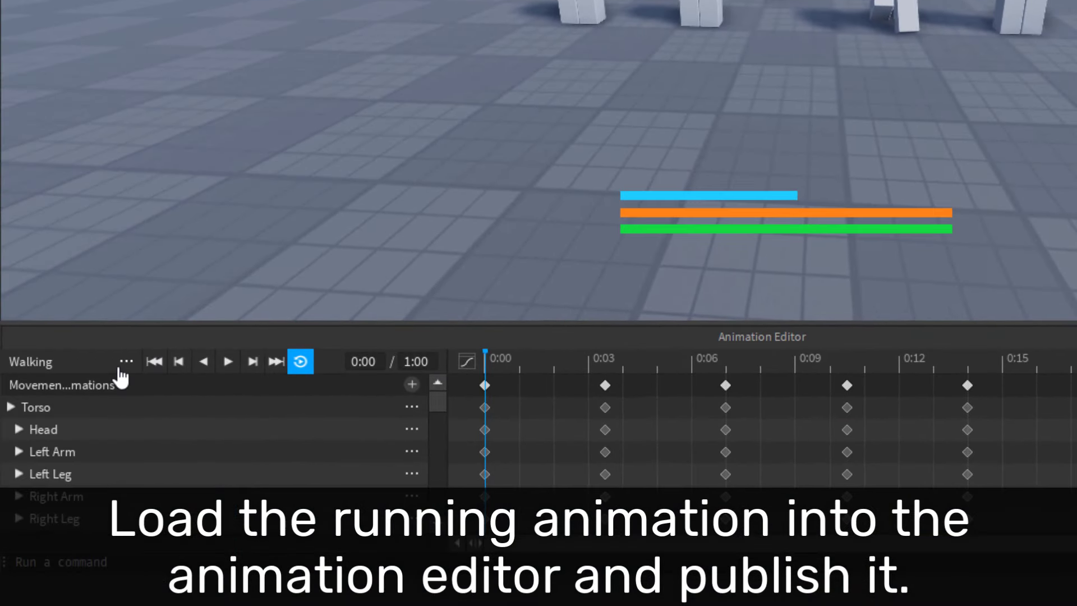
- Load the Movement Animations character's Running animation, publish it to Roblox, and copy its asset ID
left_click(126, 362)
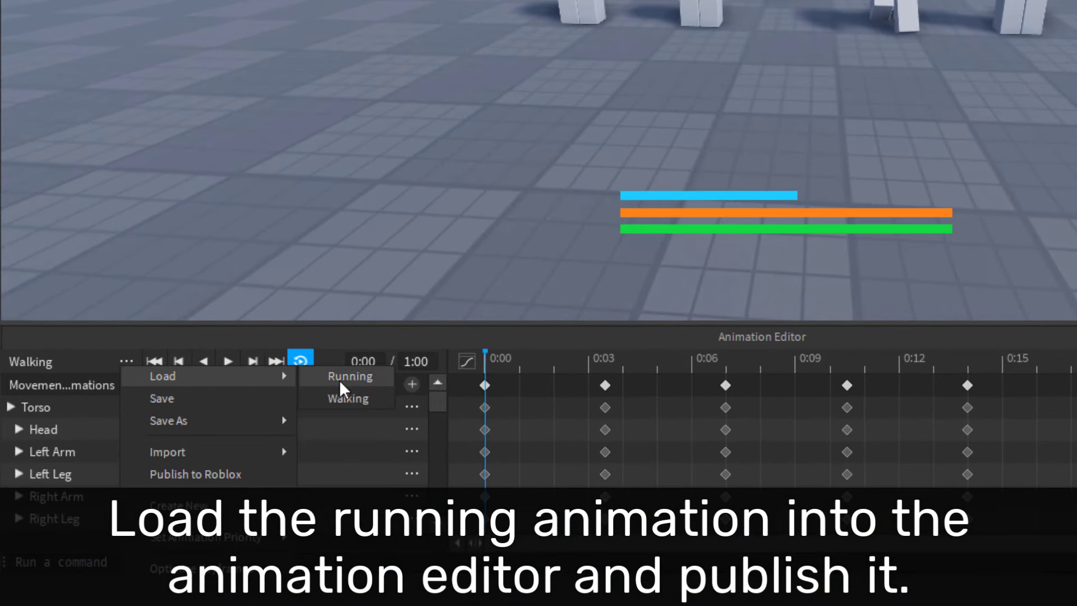
left_click(346, 376)
left_click(126, 363)
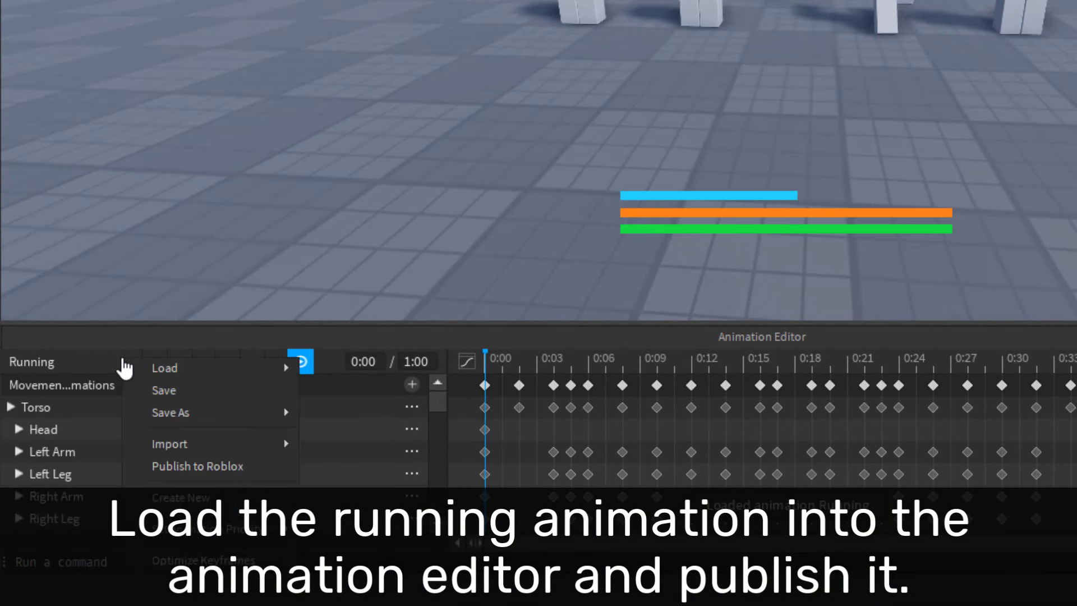
left_click(190, 467)
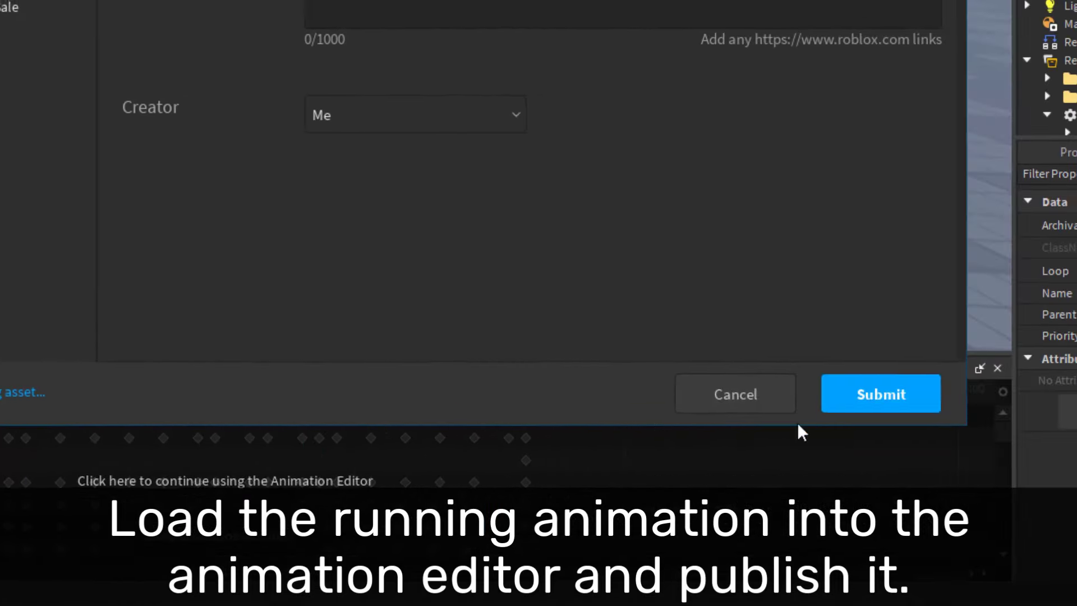
left_click(868, 401)
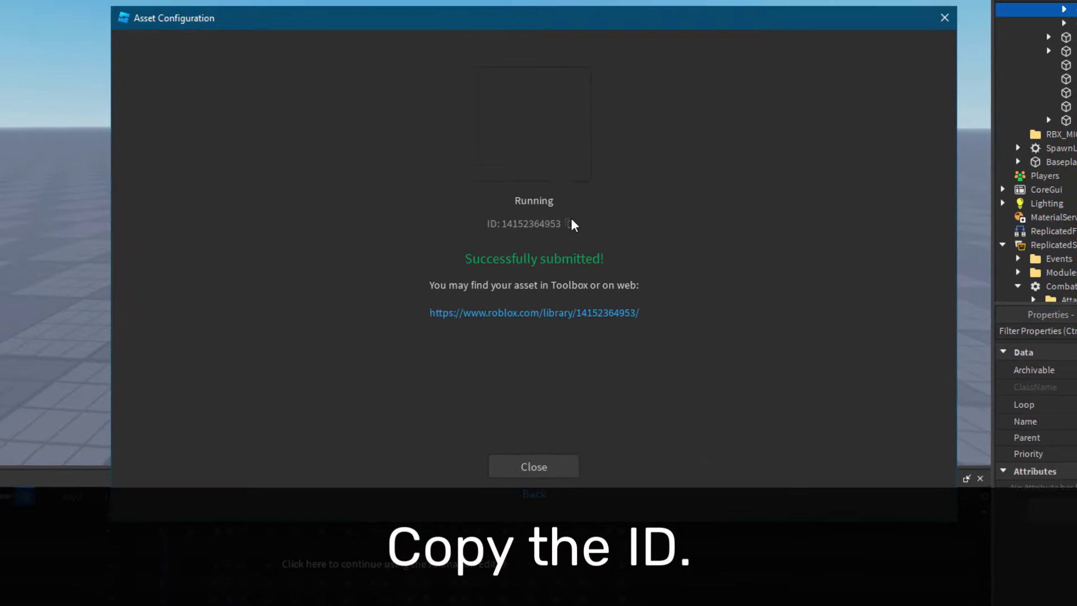
left_click(570, 224)
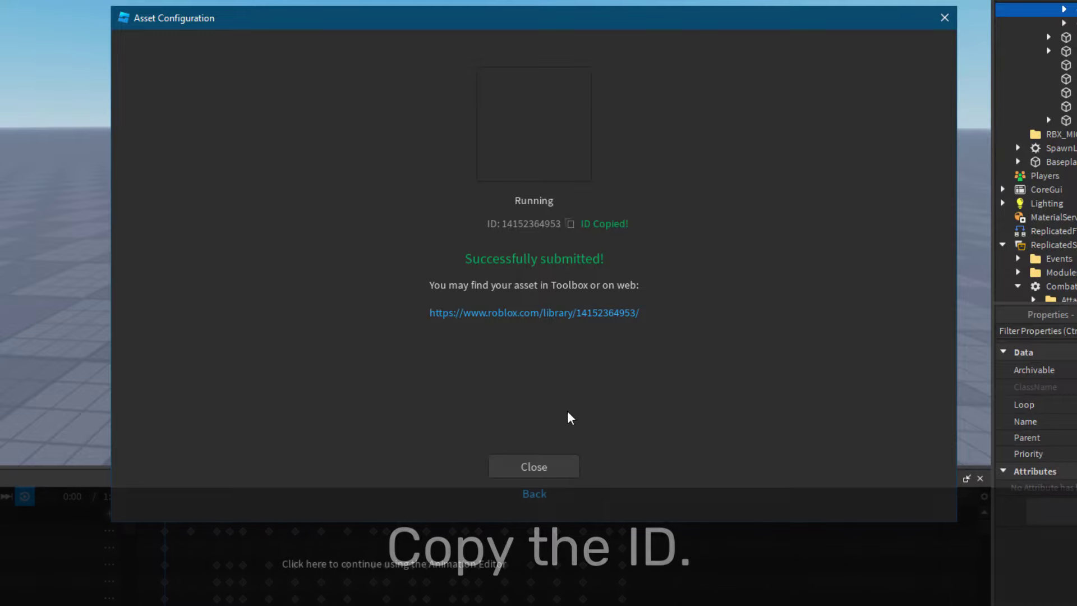
left_click(555, 466)
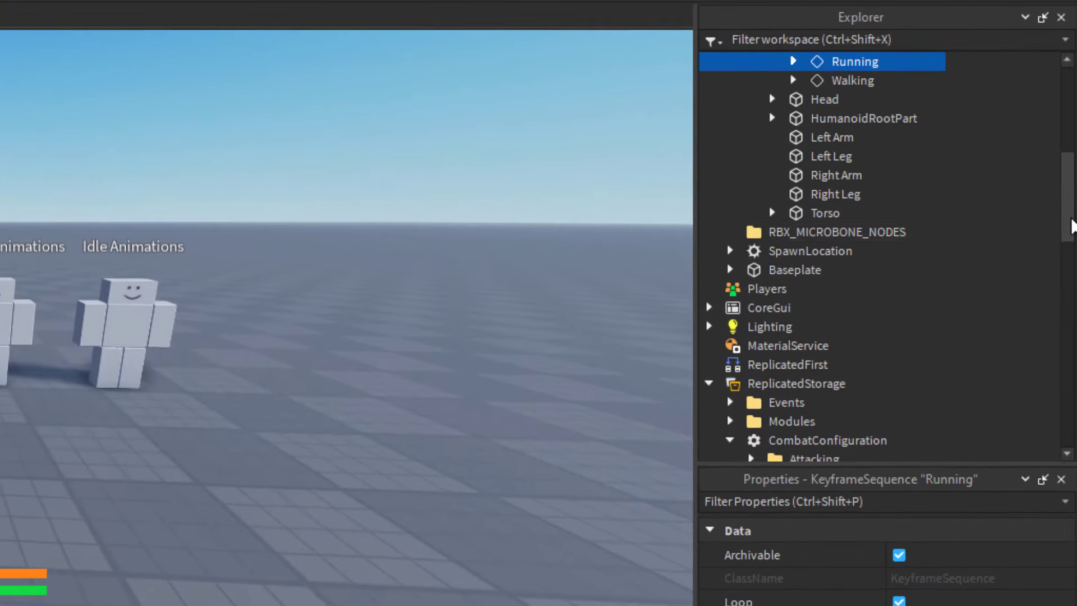
left_click_drag(1069, 224, 1070, 311)
left_click(842, 273)
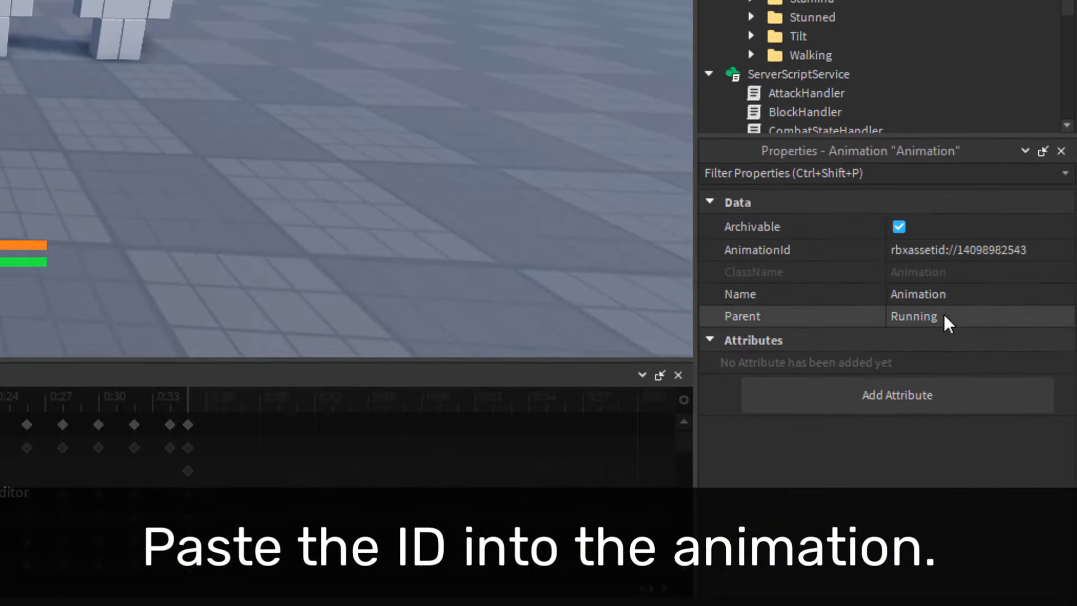
left_click(950, 250)
key("Return")
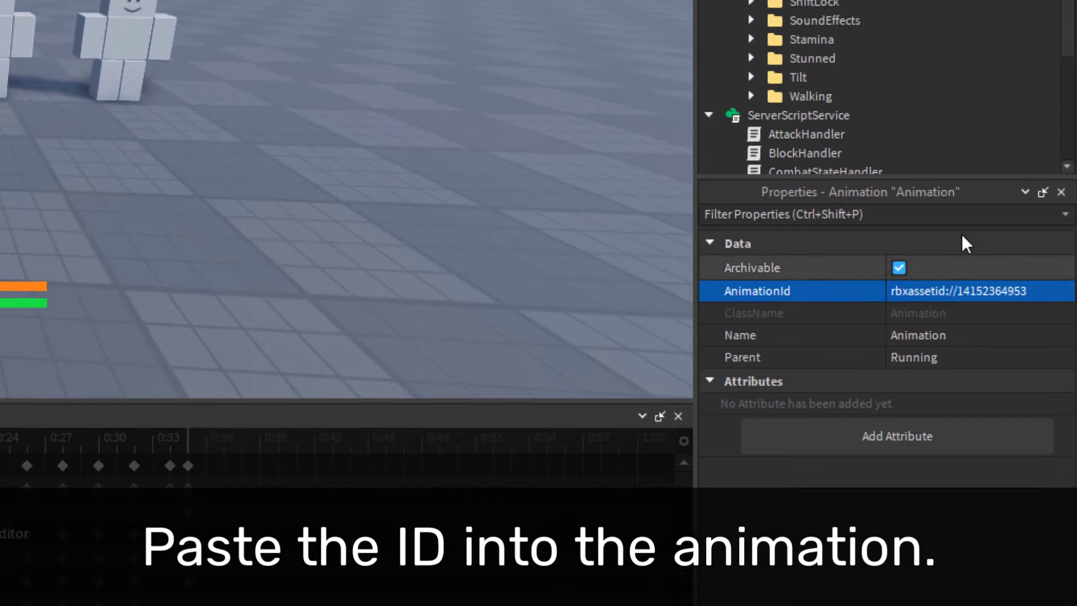
- Collapse the Running folder, expand CombatConfiguration's Blocking folder, and select its IdleAnimation object
left_click(752, 138)
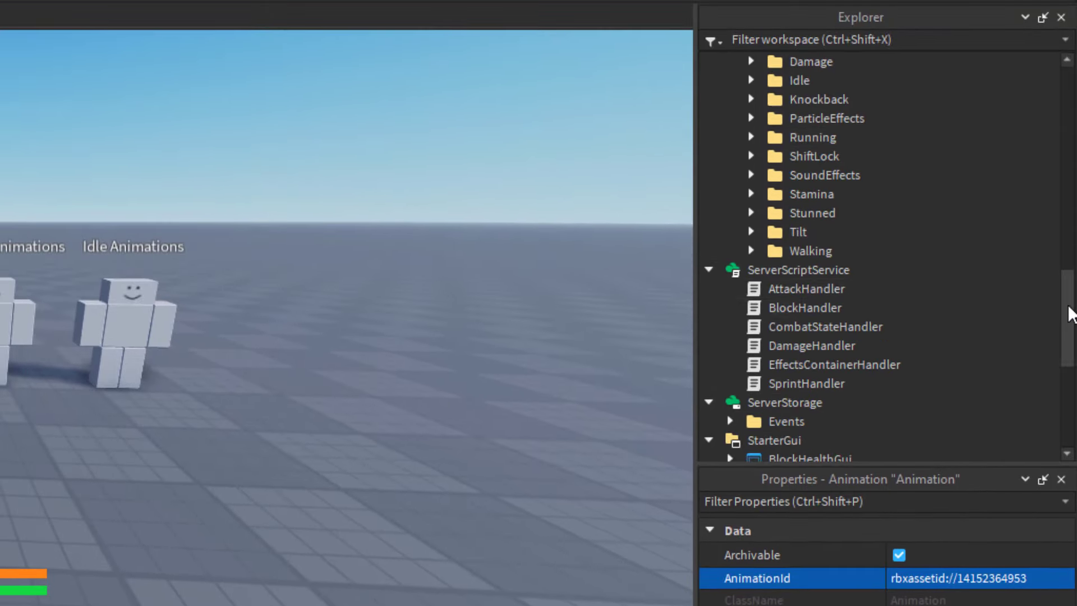
scroll(814, 316, "up", 5)
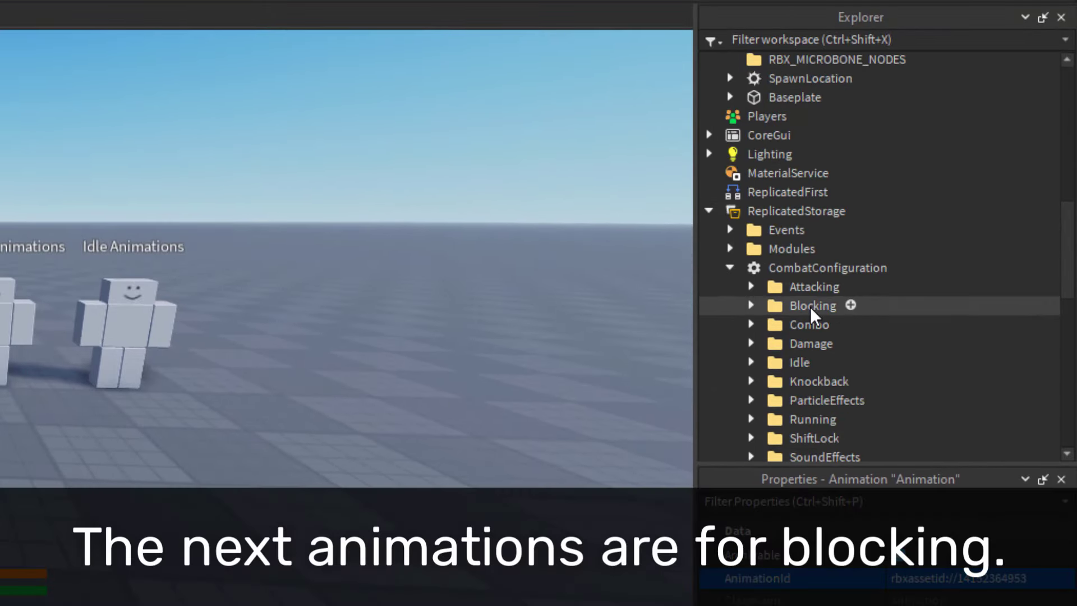
left_click(751, 306)
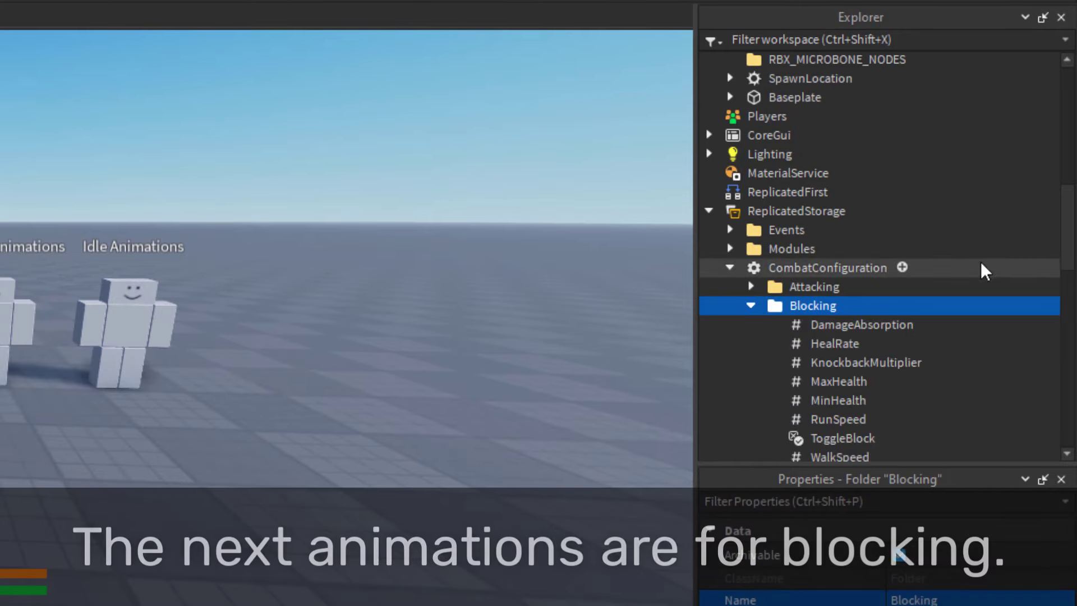
scroll(898, 291, "down", 3)
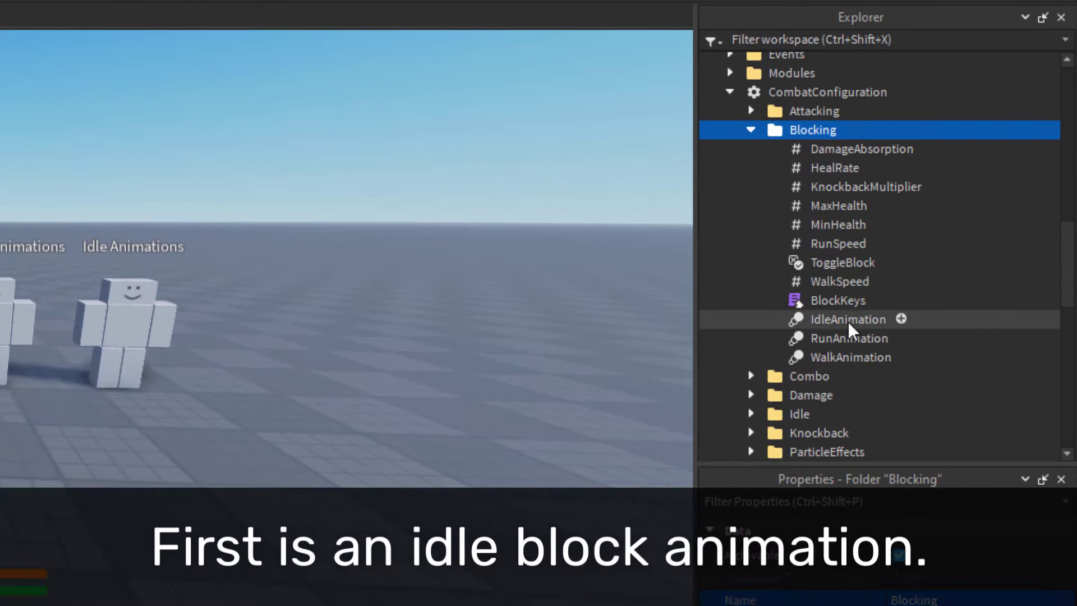
left_click(850, 320)
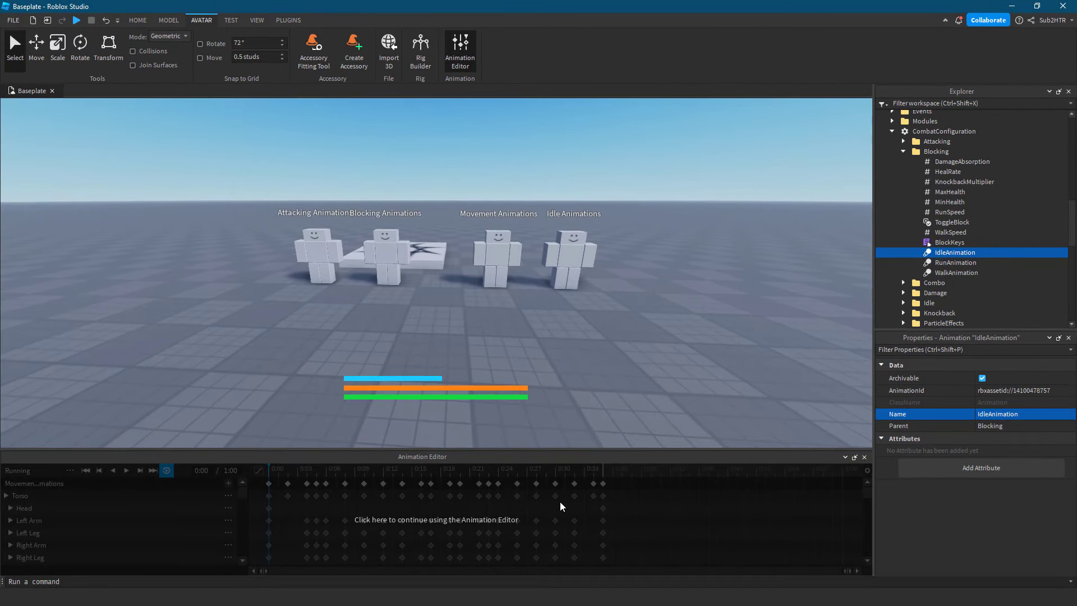
- Select the Blocking Animations character in the Animation Editor and load its Idle animation
left_click(560, 501)
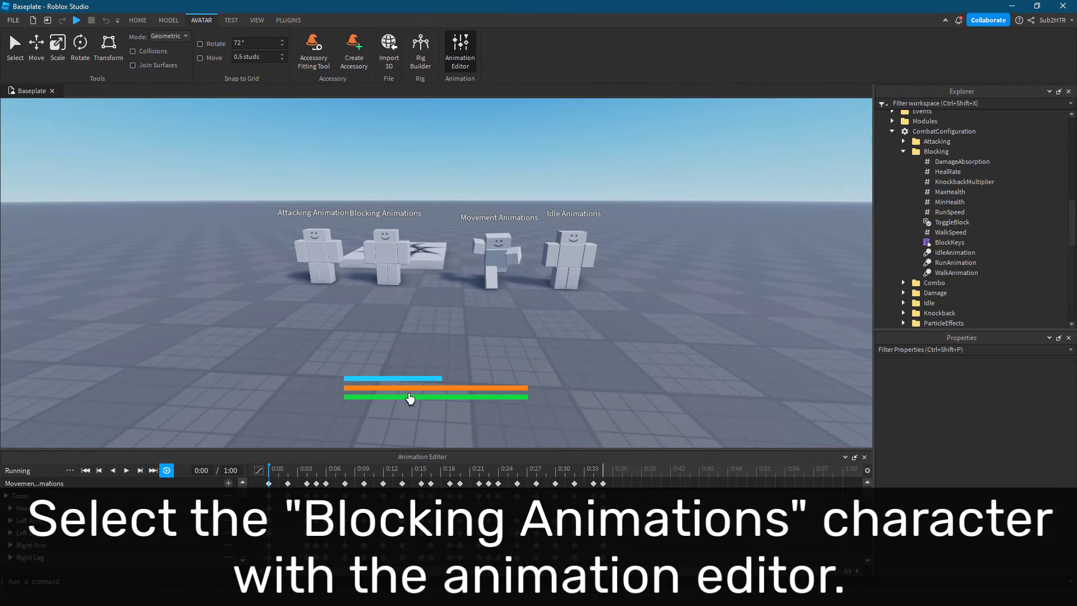
left_click(400, 269)
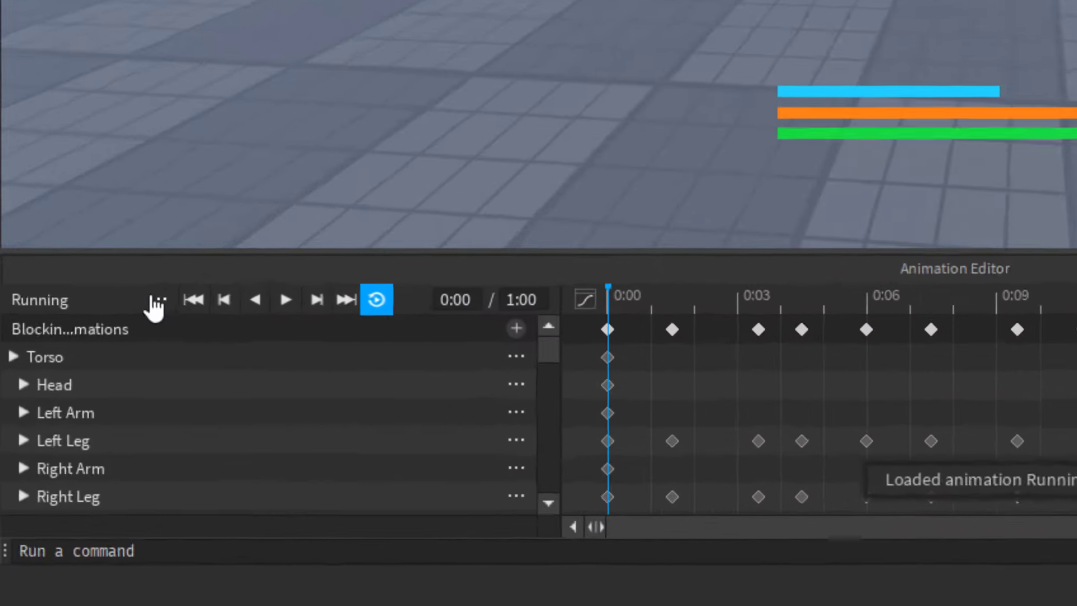
left_click(70, 470)
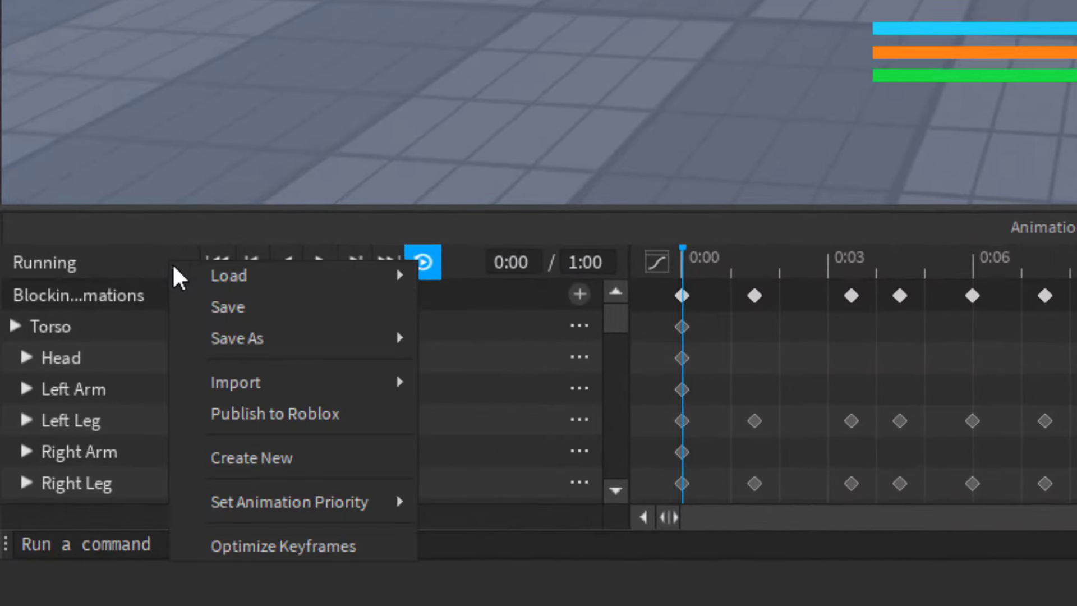
mouse_move(97, 478)
left_click(463, 307)
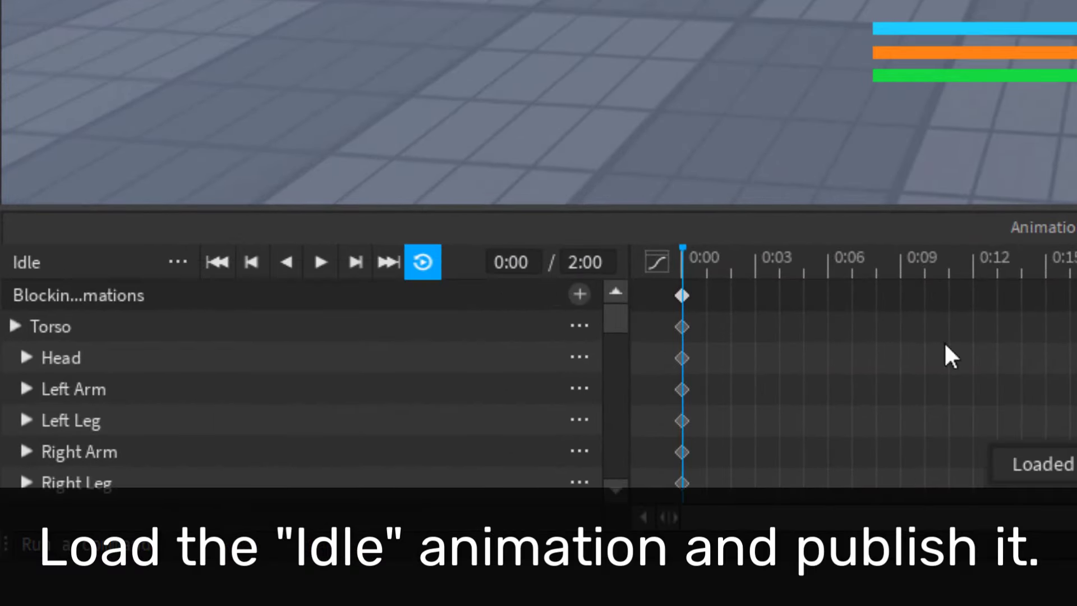
- Publish the blocking Idle animation to Roblox with the title Idle Block and copy its asset ID
left_click(175, 267)
left_click(279, 414)
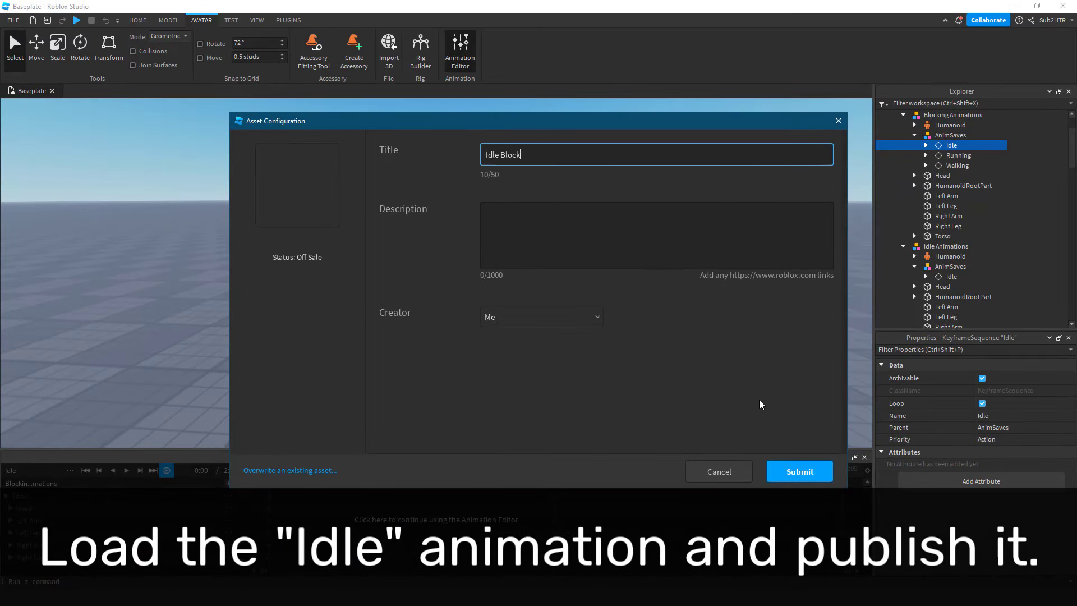
left_click(808, 470)
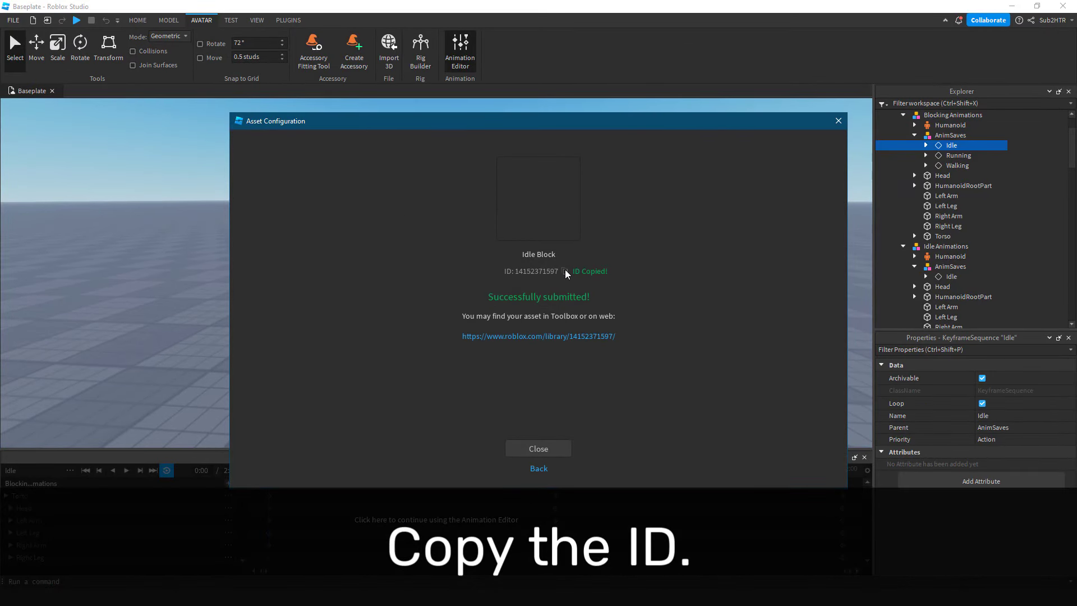
left_click(539, 449)
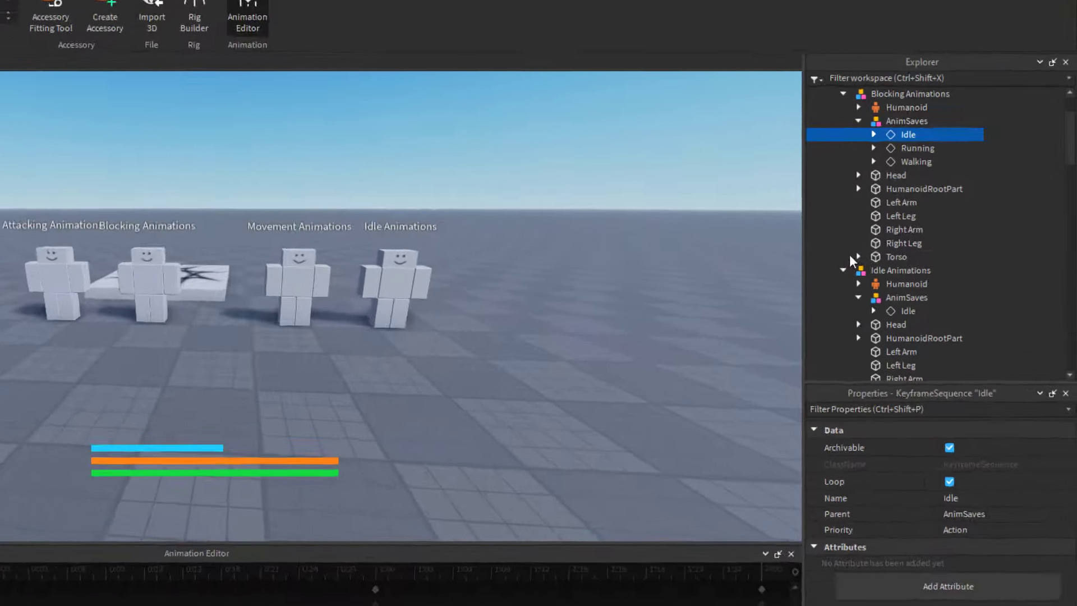
scroll(1071, 176, "down", 3)
scroll(1071, 176, "down", 10)
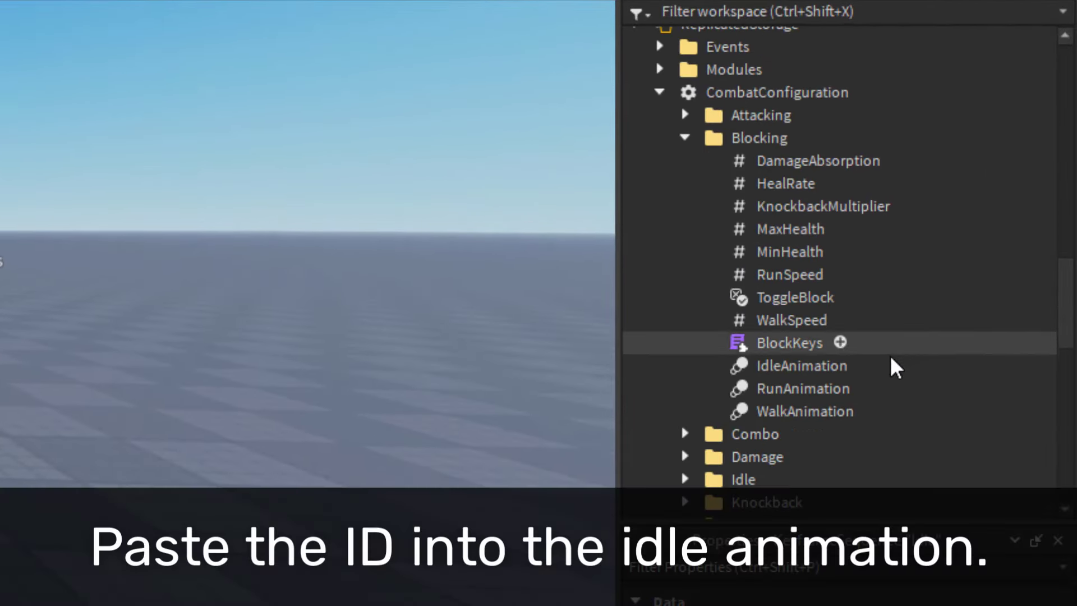
left_click(790, 359)
left_click(953, 358)
key("ctrl+v")
key("Return")
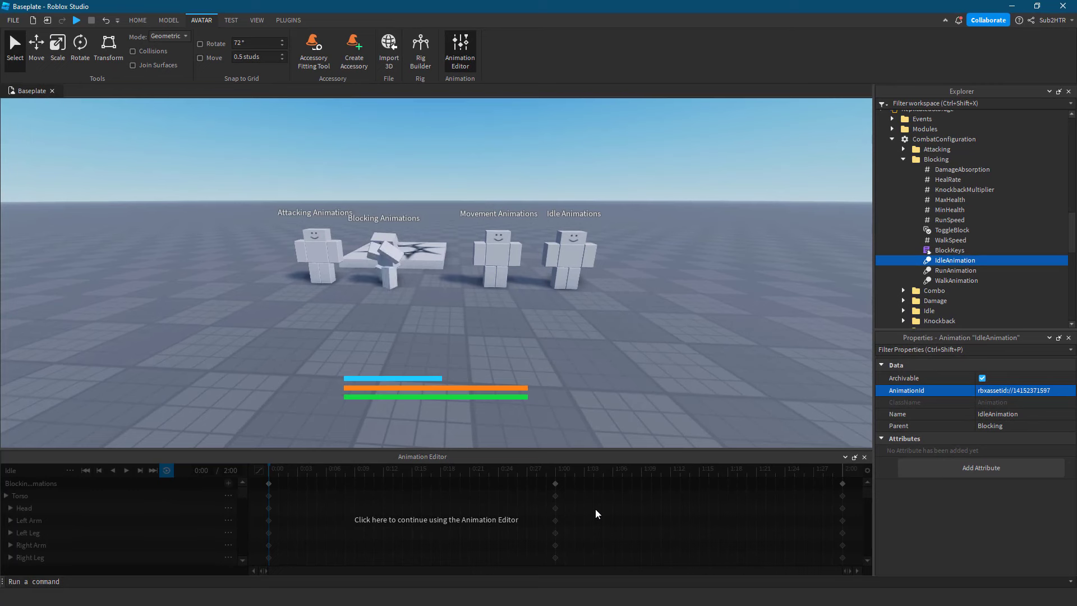
- Load the Walking animation of the Blocking Animations character, publish it to Roblox with the title Walking Block, and copy its asset ID
left_click(595, 509)
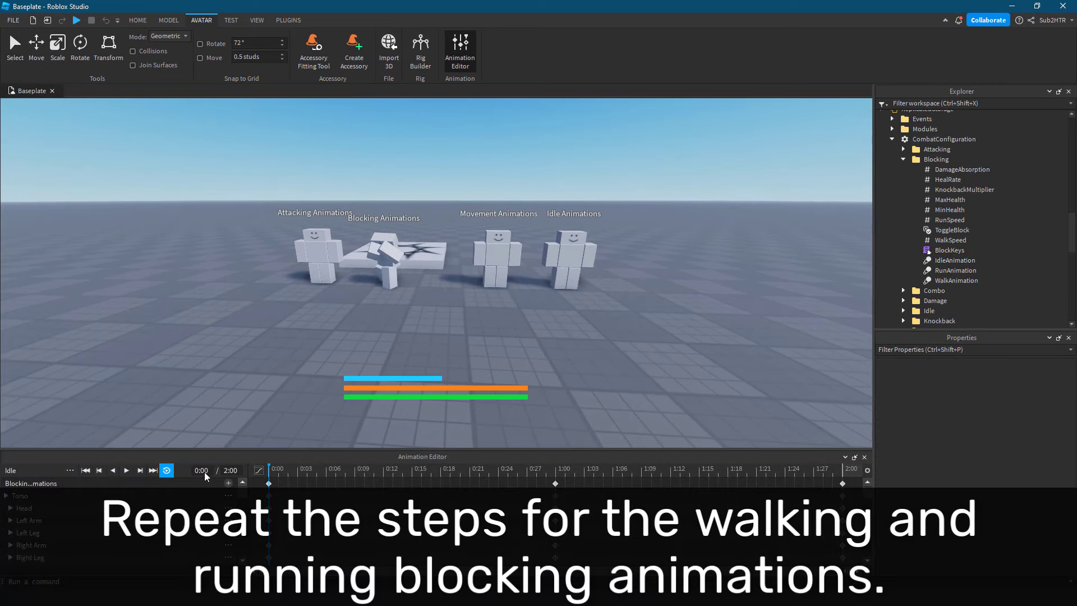
left_click(190, 476)
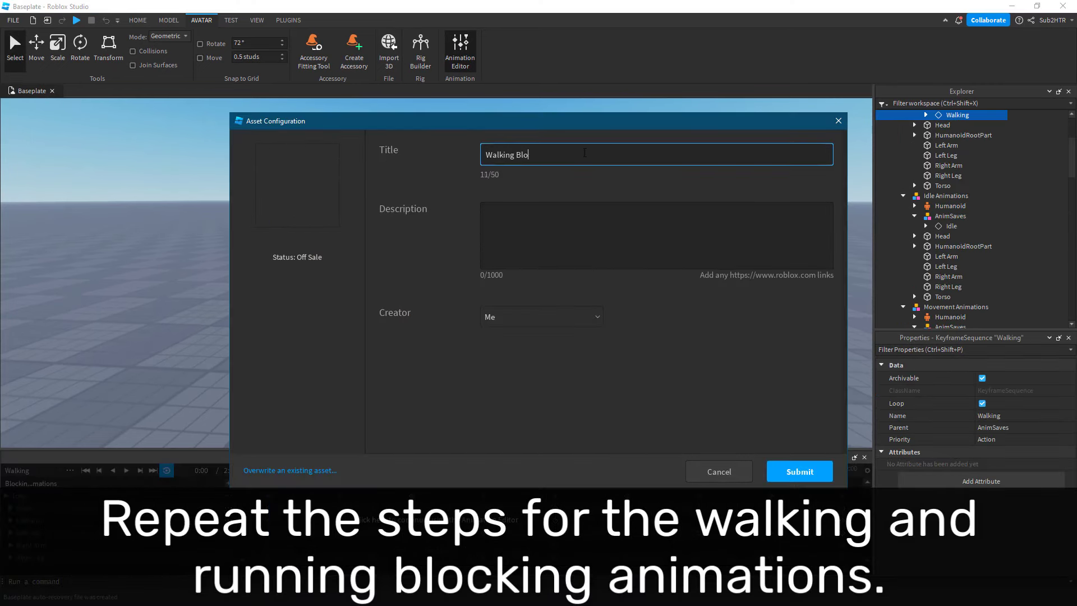
left_click(807, 471)
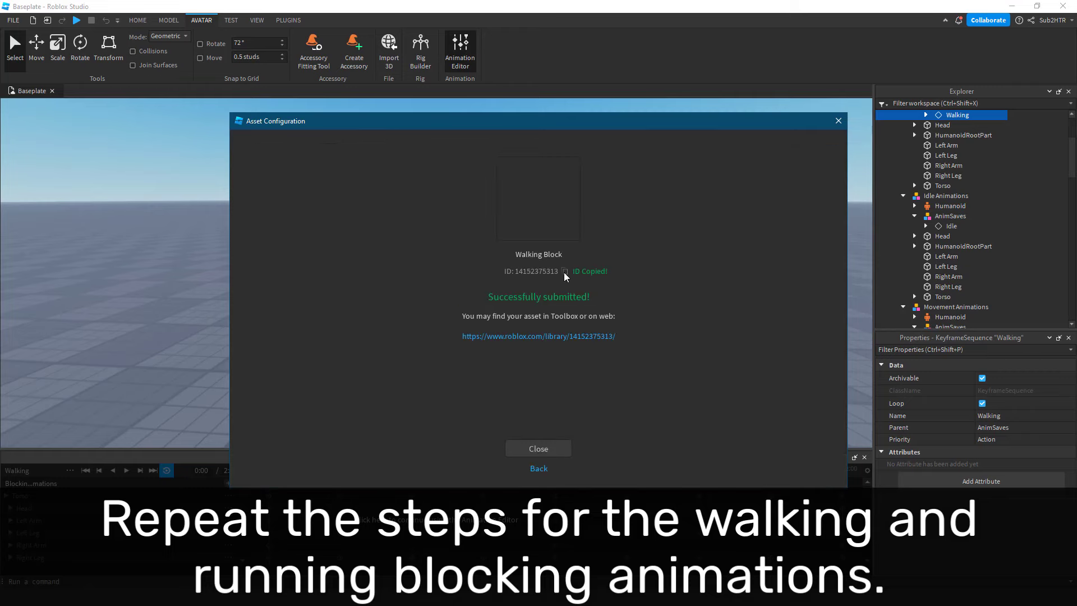
left_click(549, 450)
left_click_drag(1073, 171, 1073, 246)
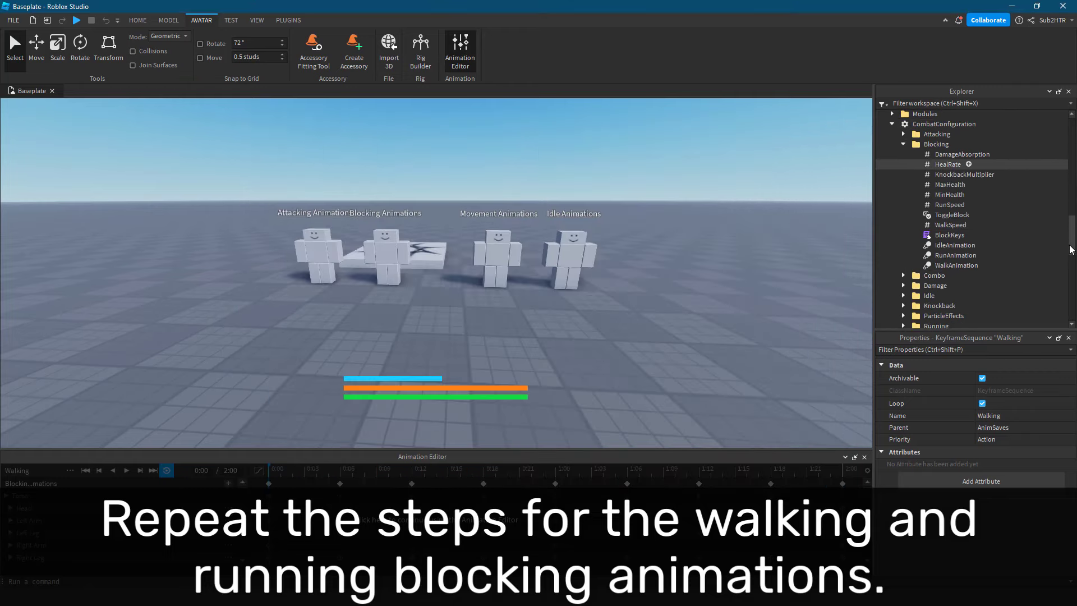
left_click(962, 265)
left_click(1045, 391)
key("ctrl+v")
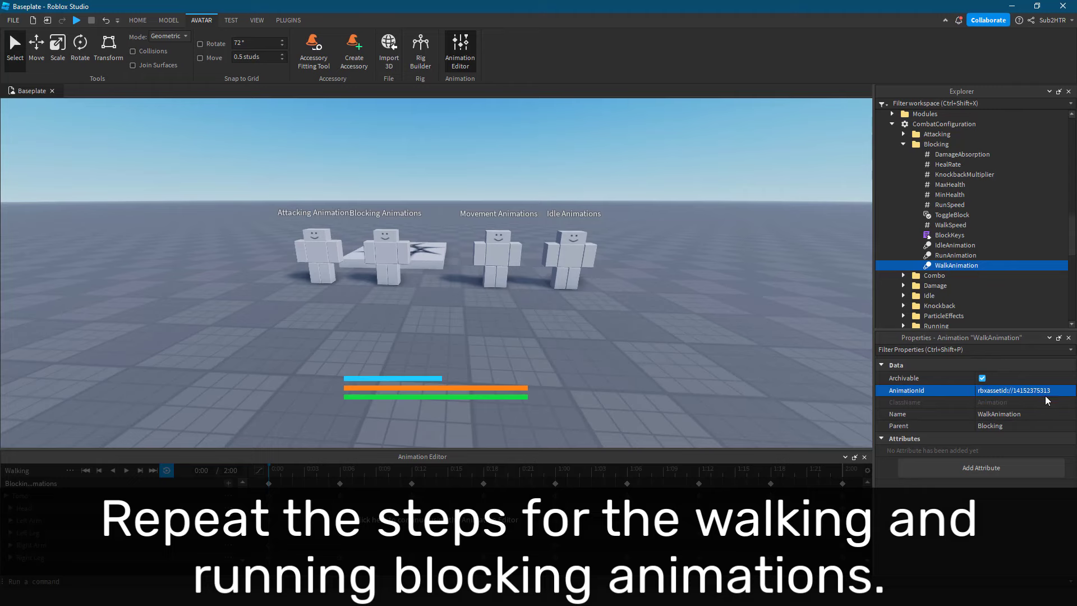
- Load the blocking character's Running animation, publish it to Roblox with the title Running Block, and copy its asset ID
left_click(599, 521)
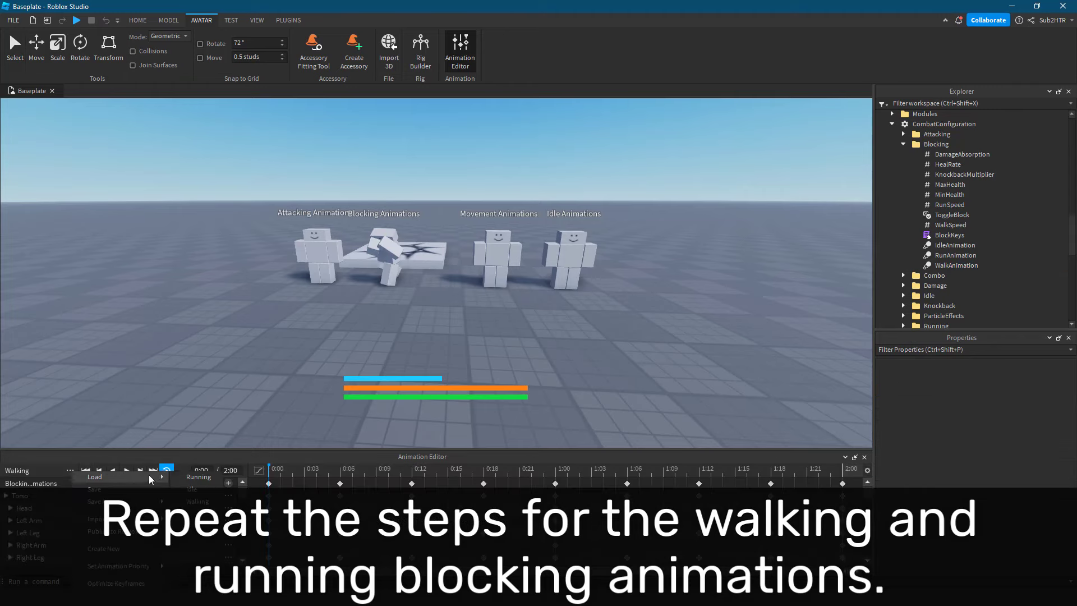
left_click(192, 478)
left_click(110, 529)
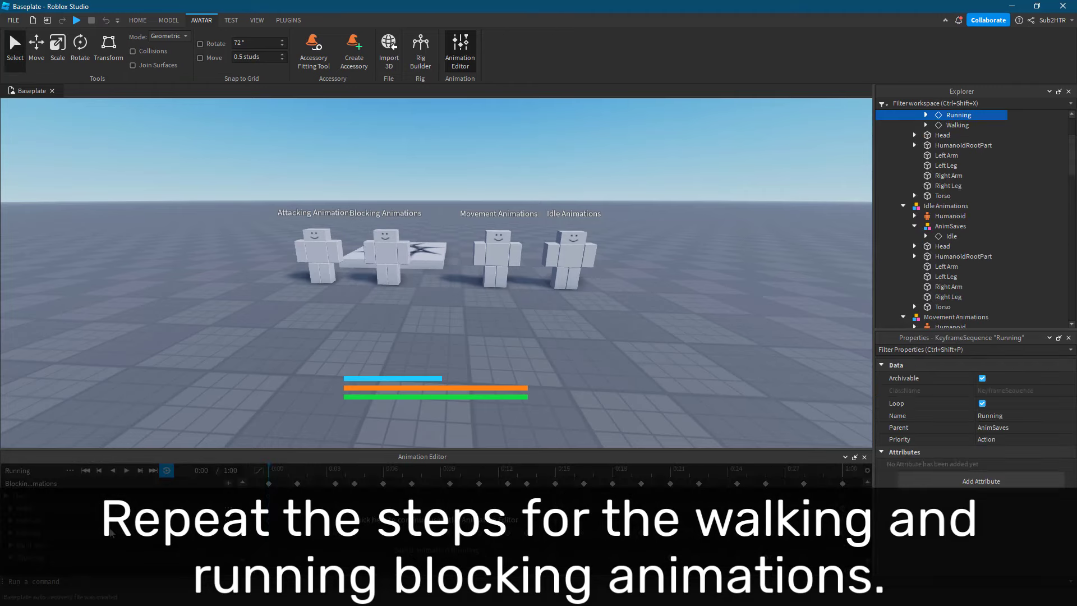
left_click(799, 471)
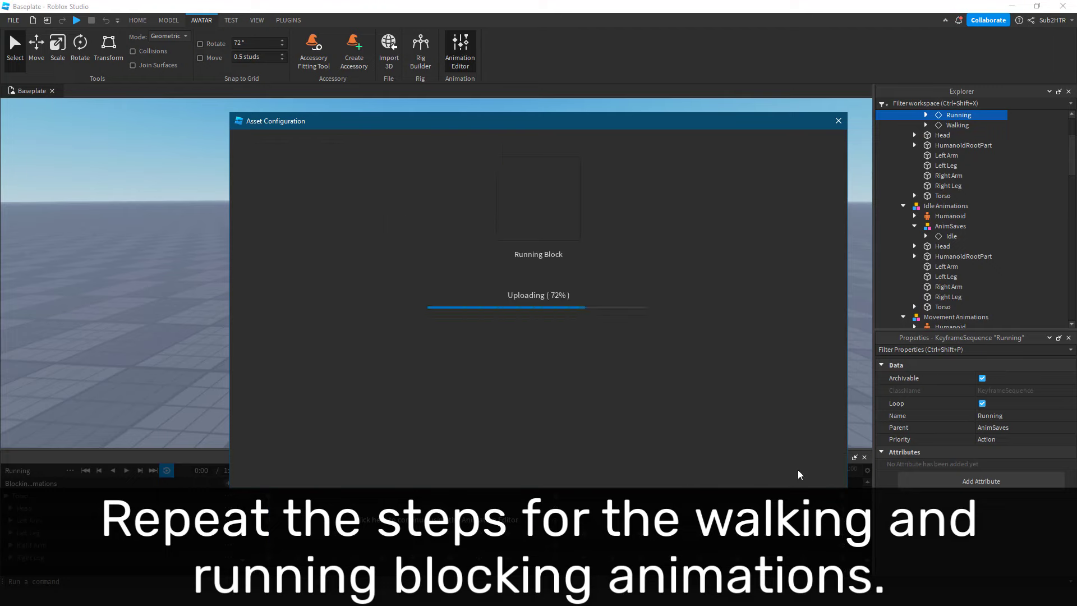
left_click(558, 447)
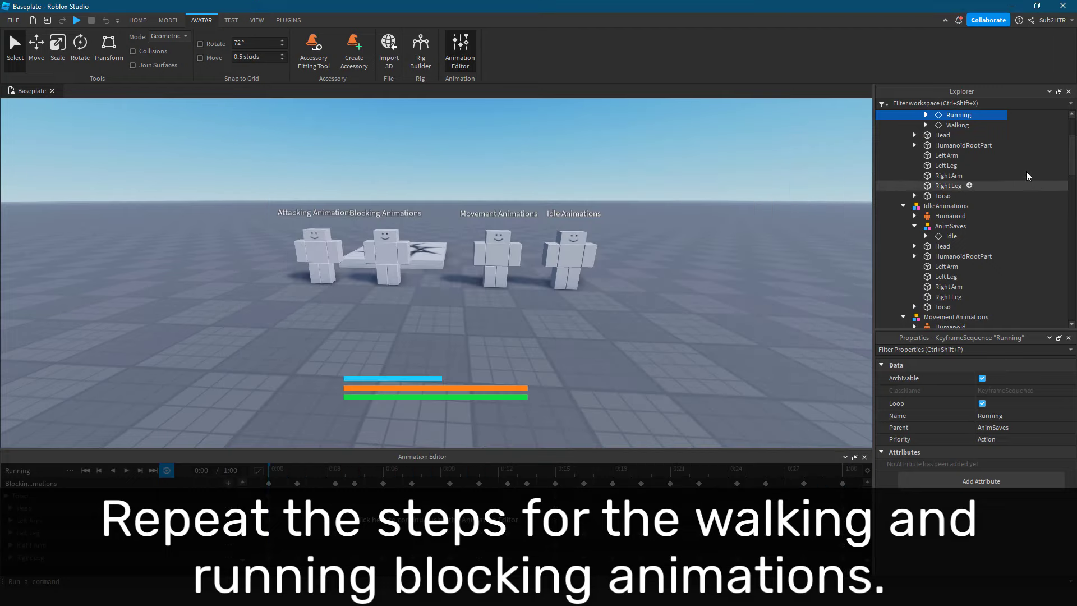
- Replace the AnimationId of RunAnimation in CombatConfiguration's Blocking folder with the copied Running Block ID
scroll(981, 224, "down", 10)
left_click(966, 273)
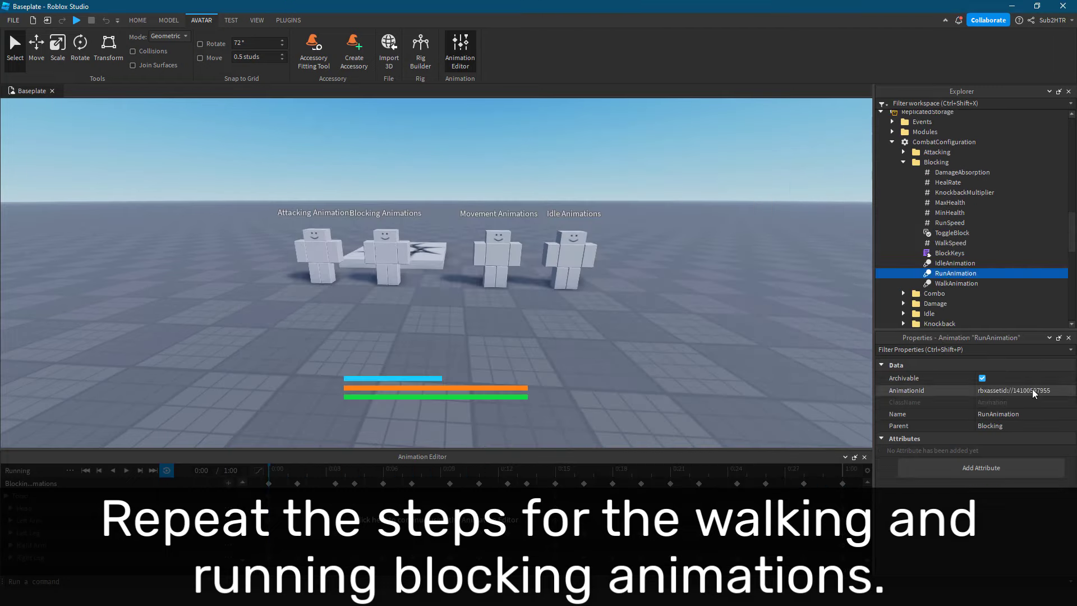
left_click(1032, 390)
key("ctrl+v")
key("Return")
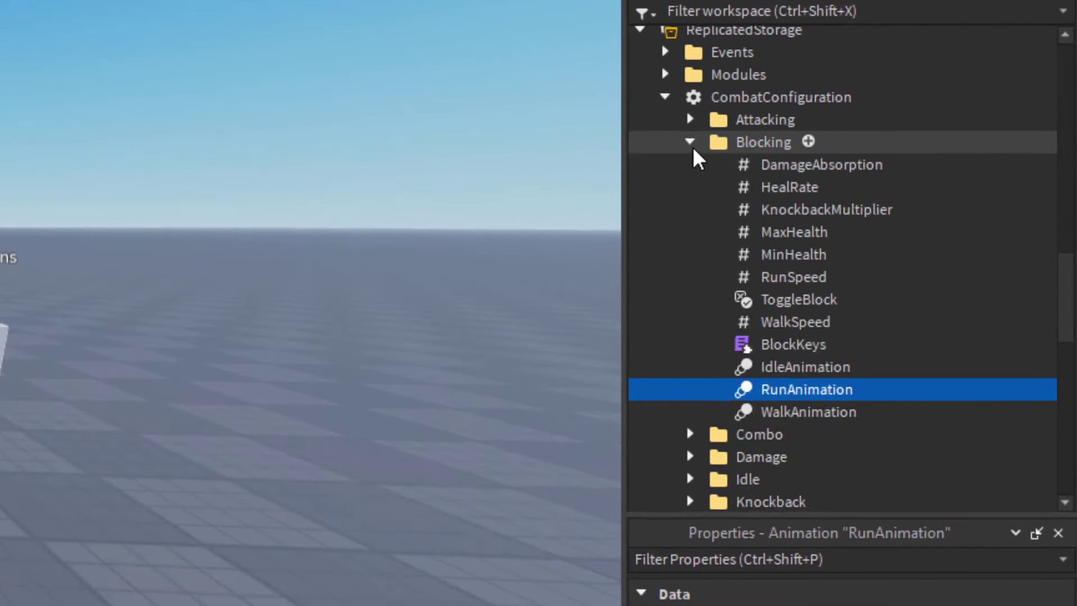
- Collapse the Blocking folder and expand CombatConfiguration's Attacking folder and its Animations subfolder
left_click(803, 153)
left_click(803, 136)
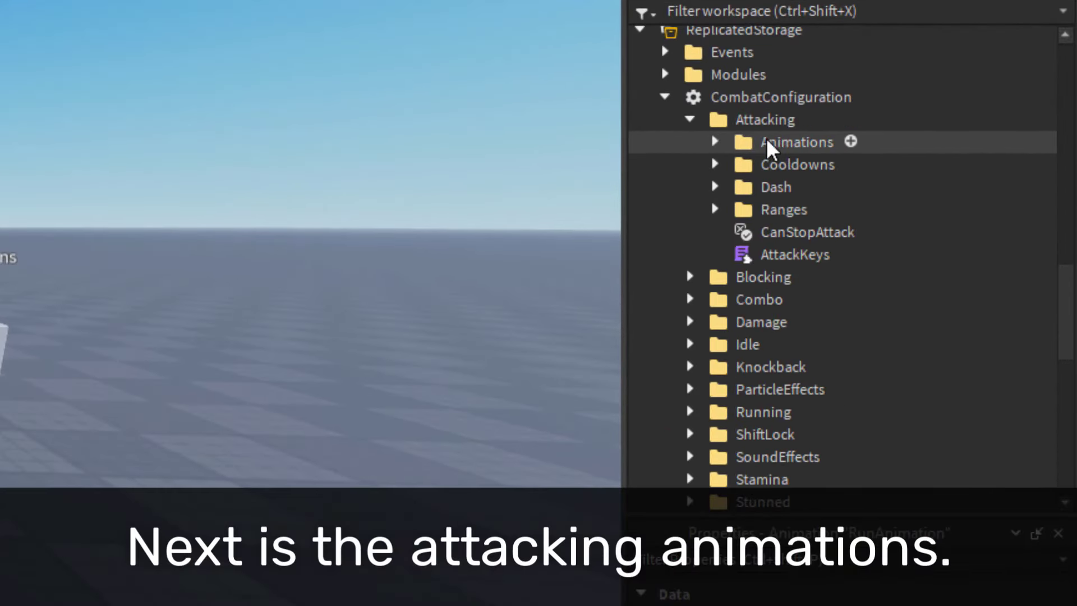
left_click(715, 143)
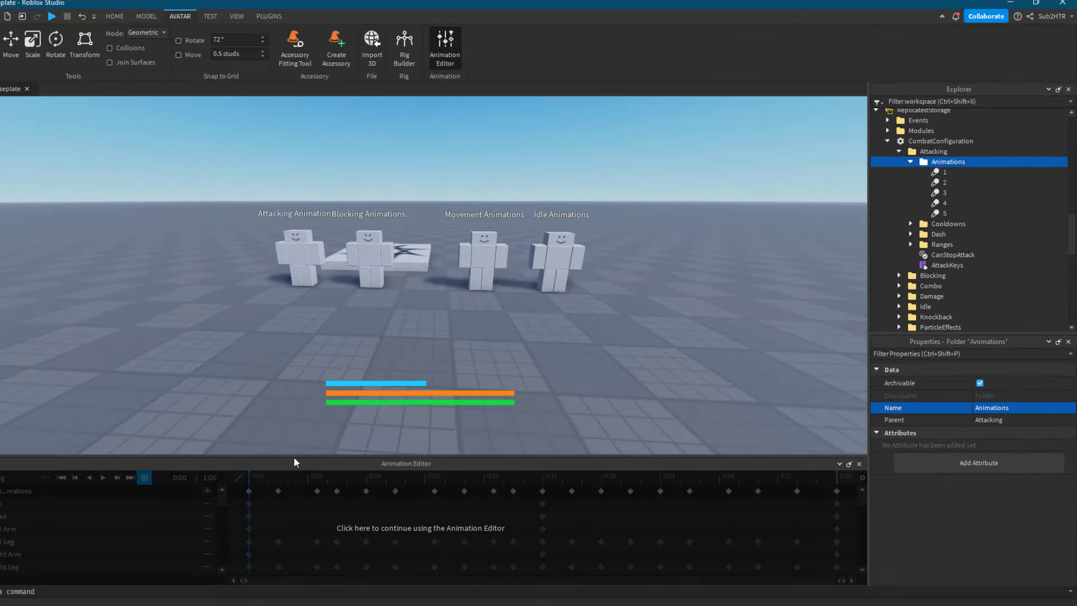
- Select the Attacking Animations character in the Animation Editor and load its Attack 1 animation
left_click(297, 492)
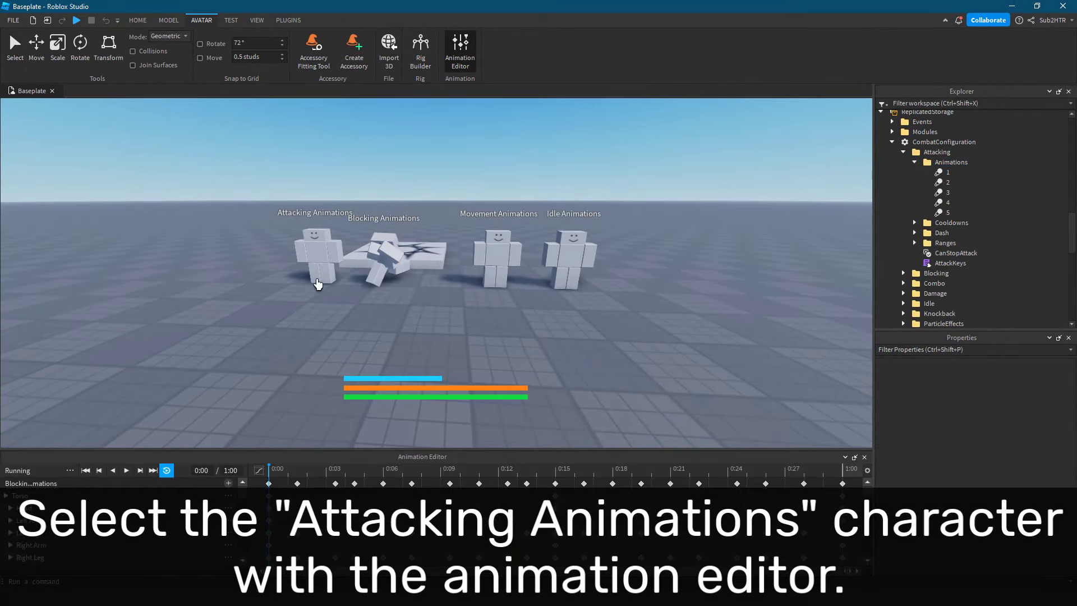
left_click(323, 259)
key("a")
right_click_drag(392, 280, 392, 280)
key("w")
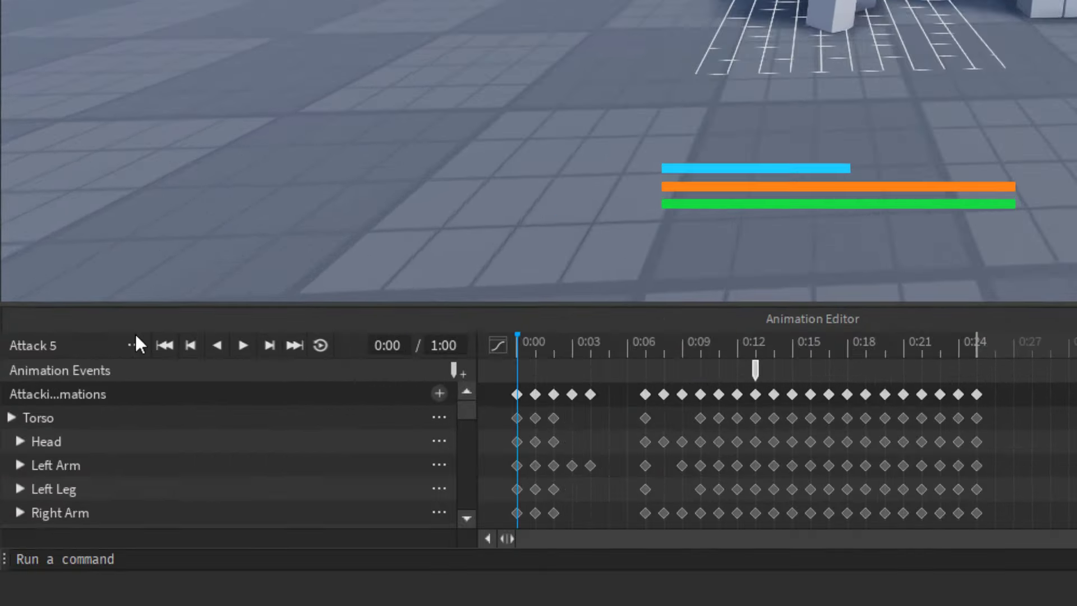
left_click(81, 448)
mouse_move(115, 452)
left_click(462, 268)
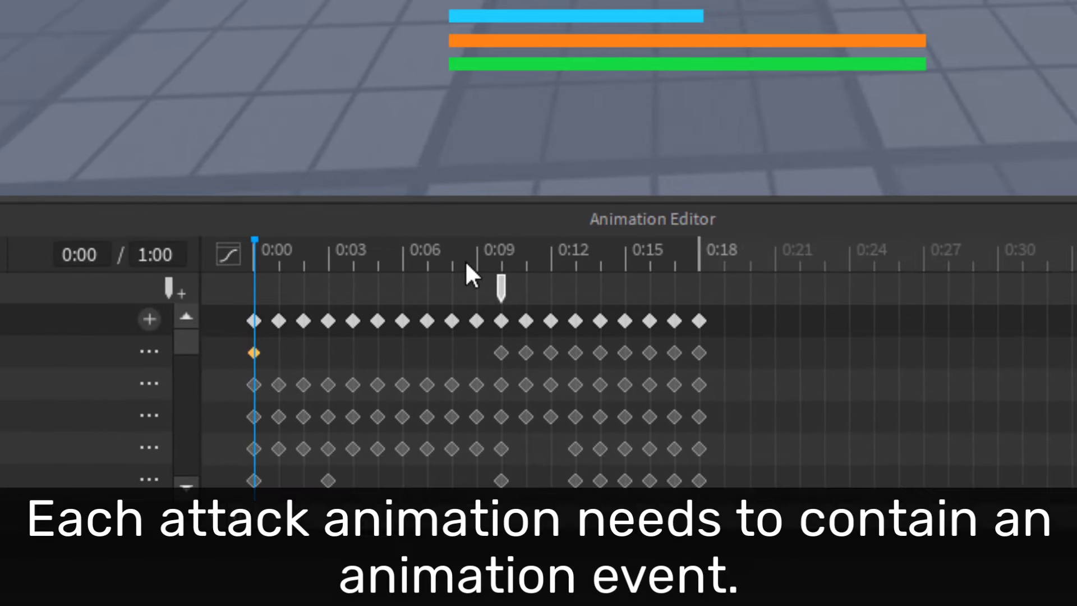
- Open the animation event at 0:10 of Attack 1, examine its event name and parameter, and close it without saving
left_click(931, 255)
left_click_drag(488, 255, 496, 284)
left_click(501, 289)
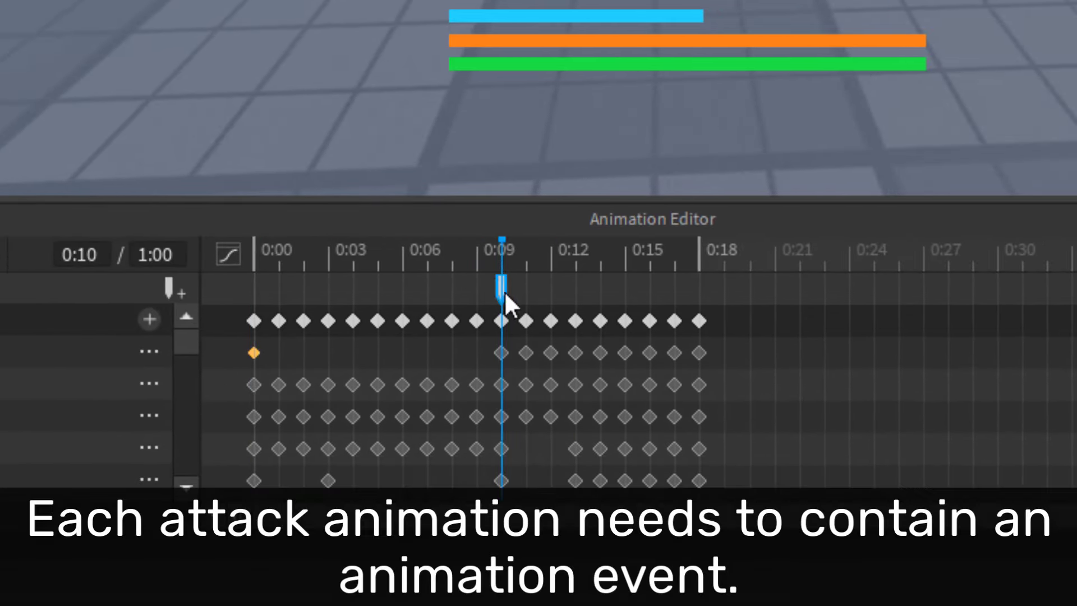
right_click(498, 289)
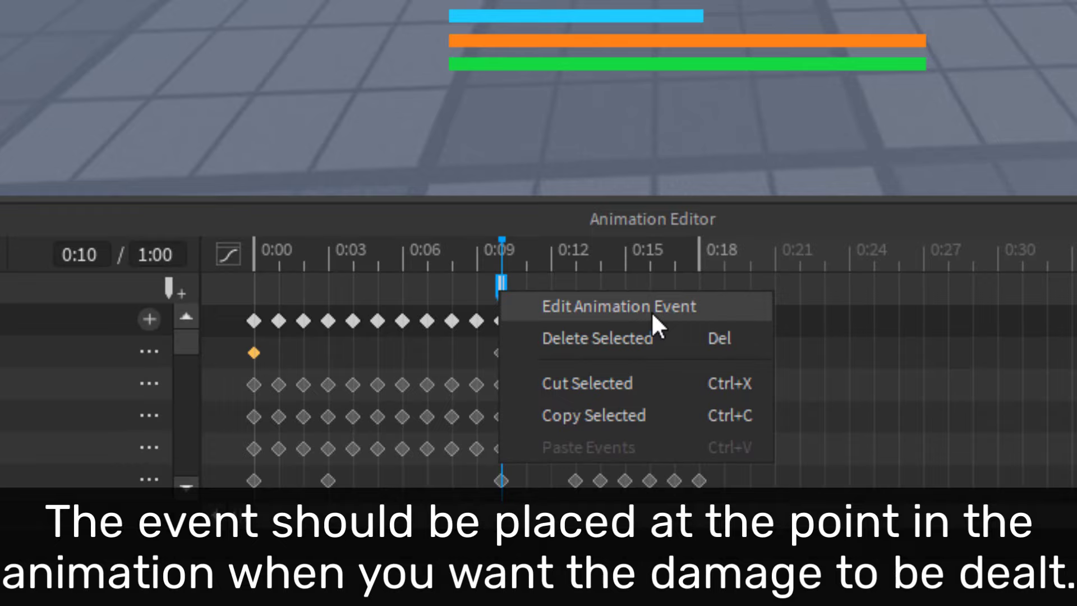
left_click(651, 310)
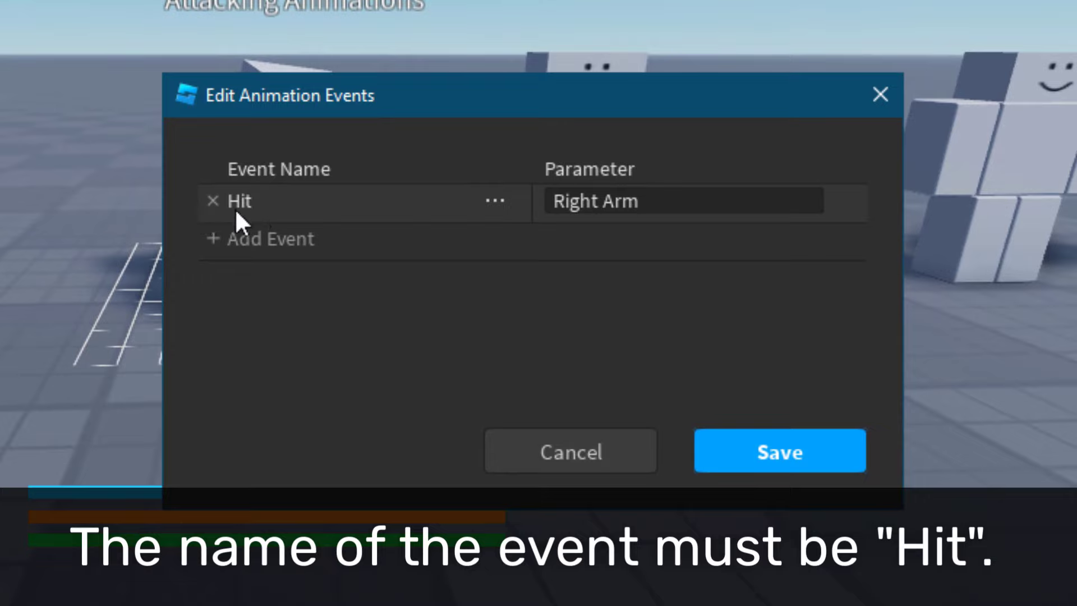
left_click_drag(674, 213, 526, 197)
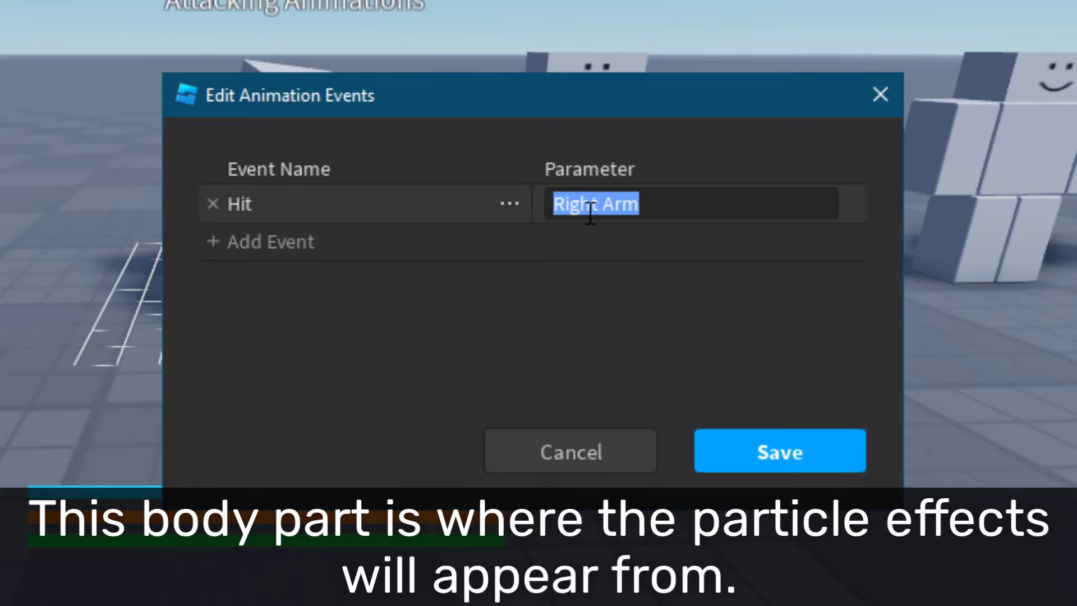
left_click(572, 449)
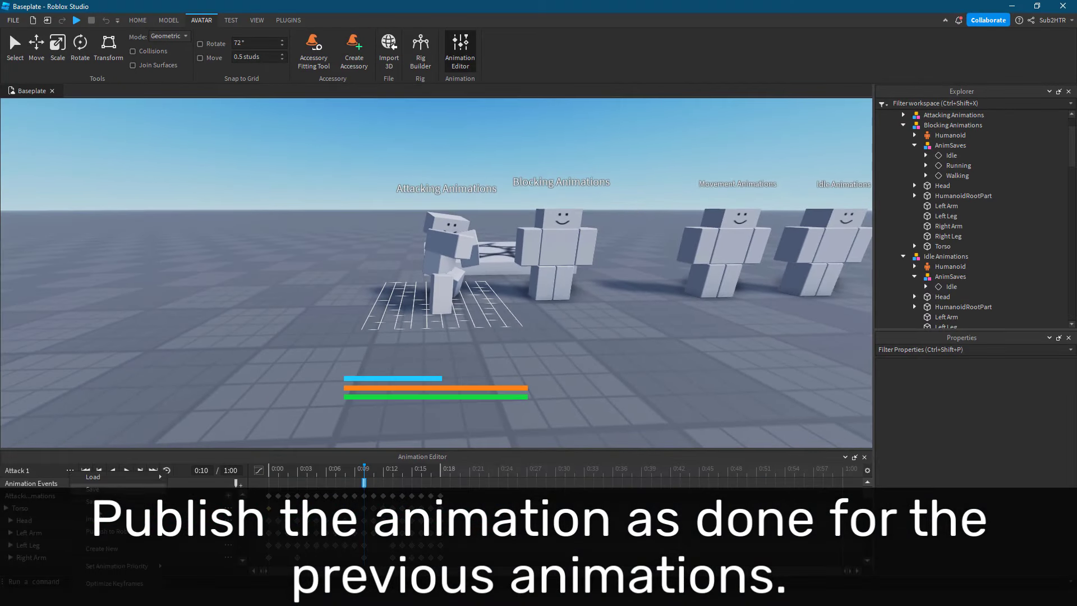
- Publish the attacking animation to Roblox with the title Attack 1 and copy its asset ID
left_click(115, 532)
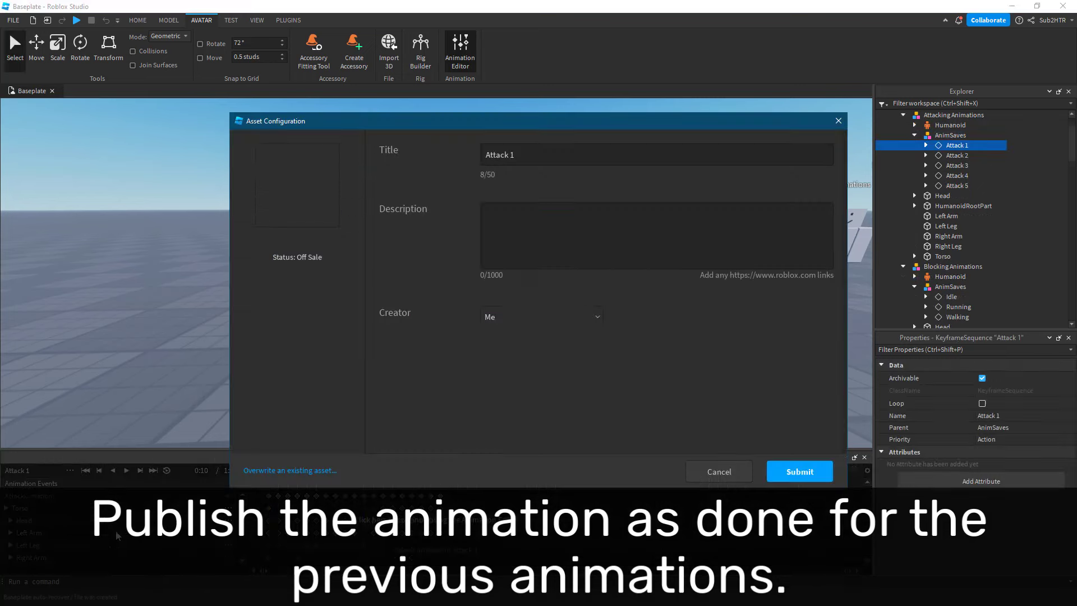
left_click(791, 474)
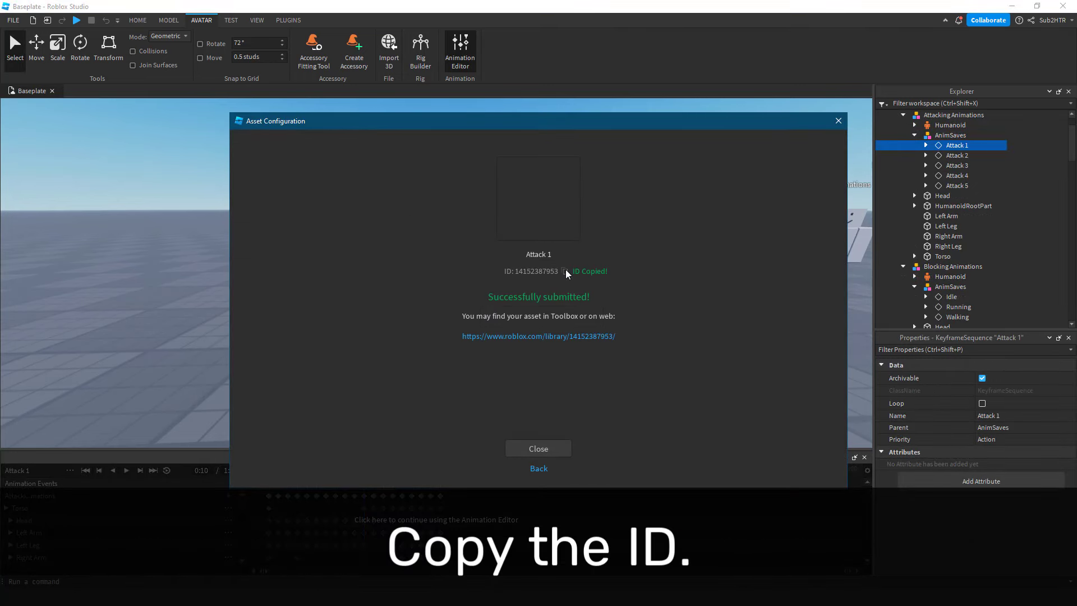
left_click(560, 455)
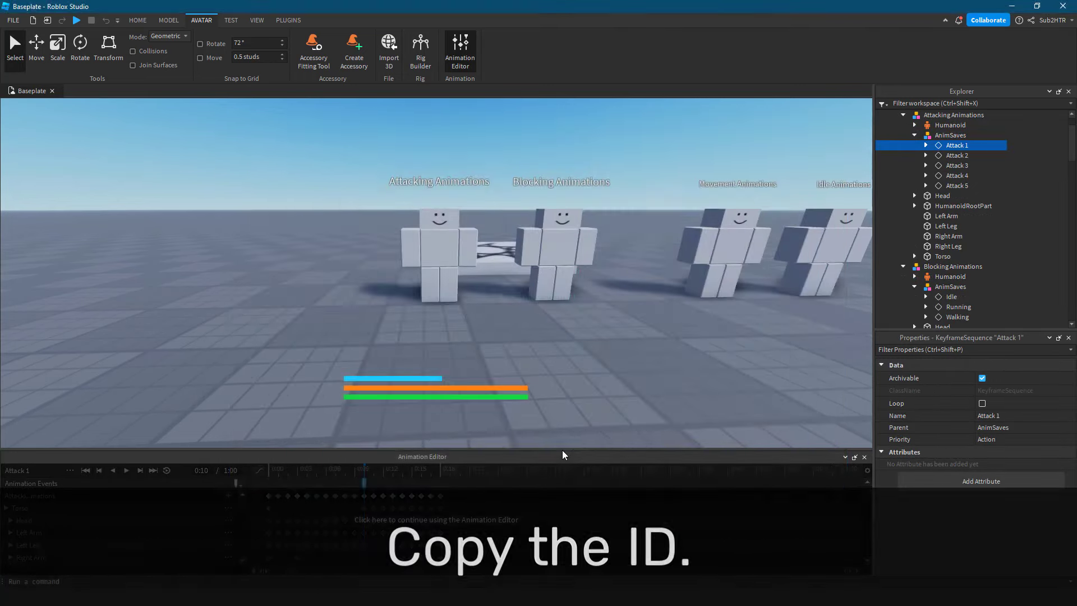
left_click_drag(1071, 134, 1071, 238)
scroll(995, 189, "down", 5)
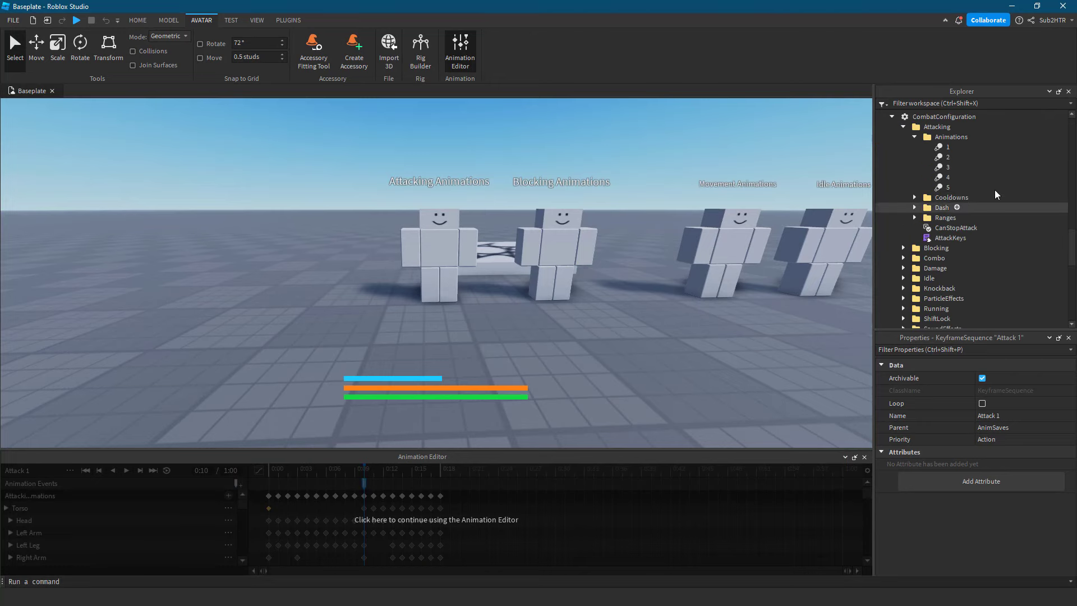
left_click(945, 147)
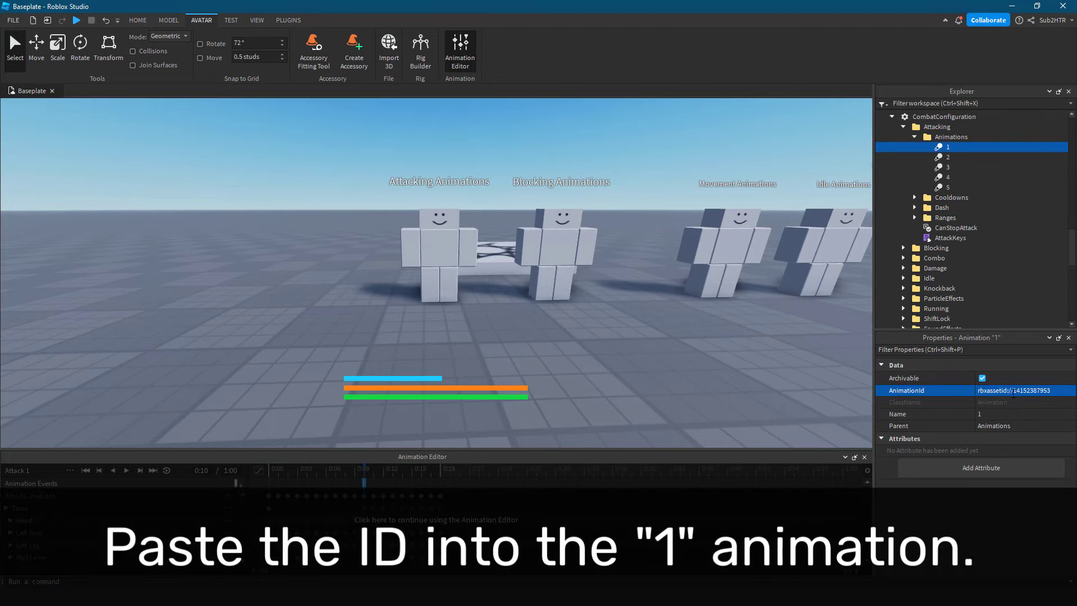
- Load the Attack 2 animation, publish it to Roblox with the title Attack 2, and copy its asset ID
left_click(72, 475)
left_click(182, 478)
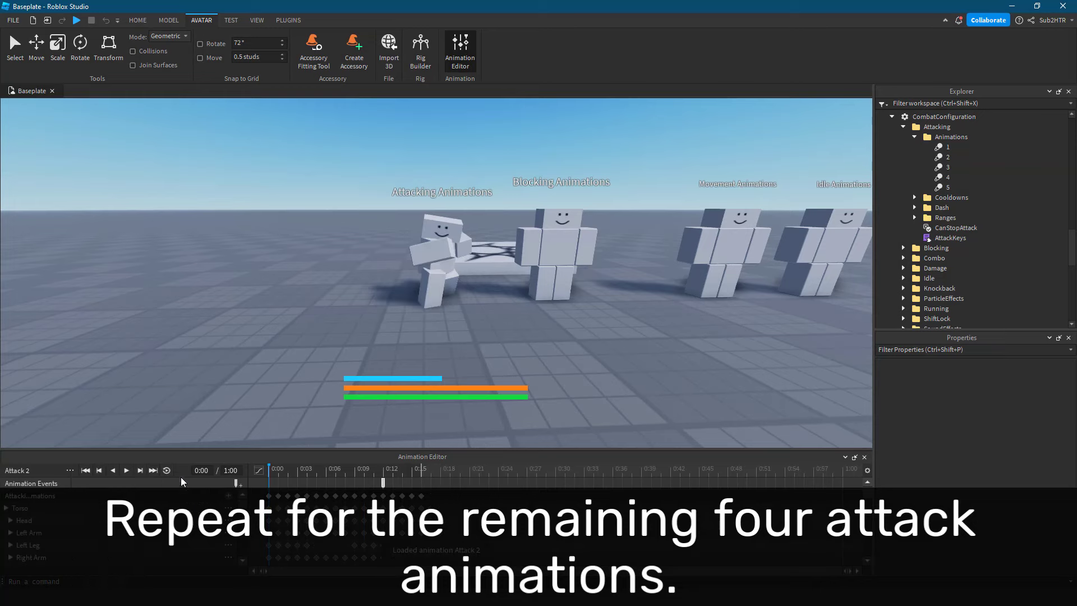
left_click(104, 529)
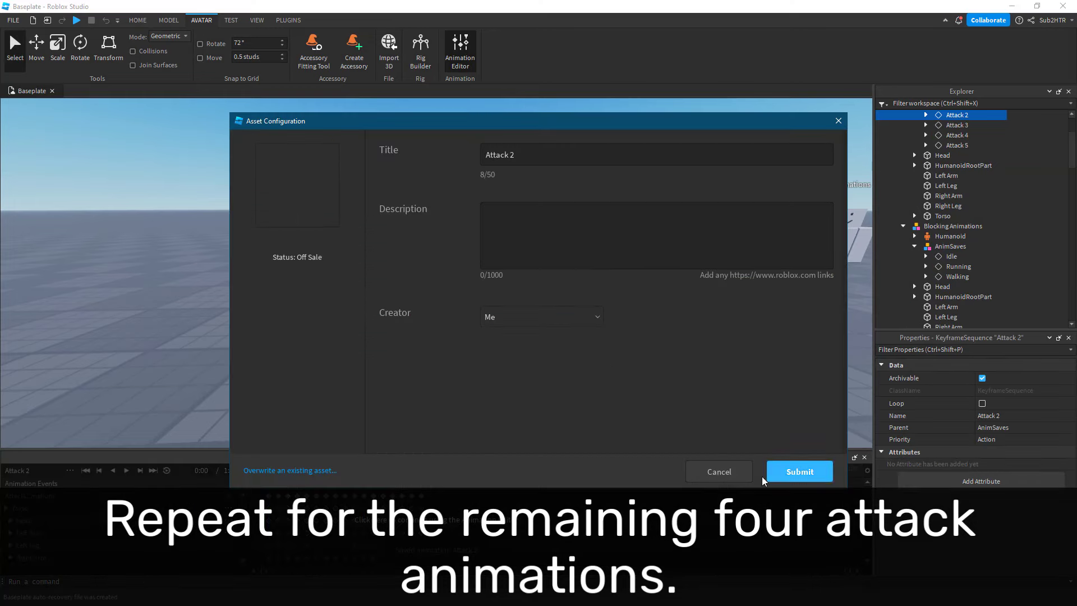
left_click(800, 470)
left_click(553, 443)
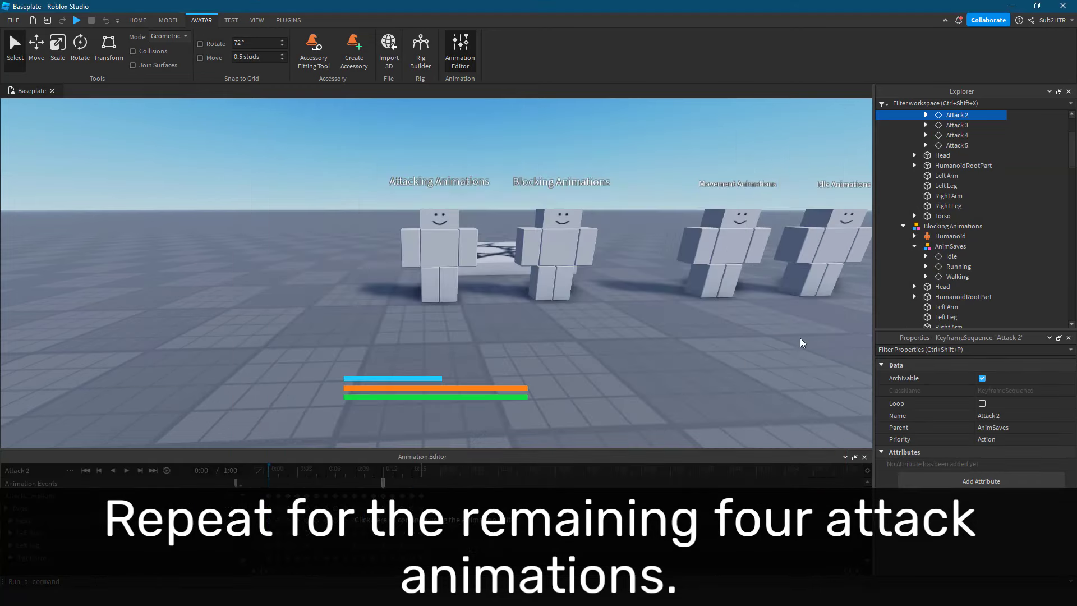
scroll(954, 235, "down", 10)
left_click(948, 238)
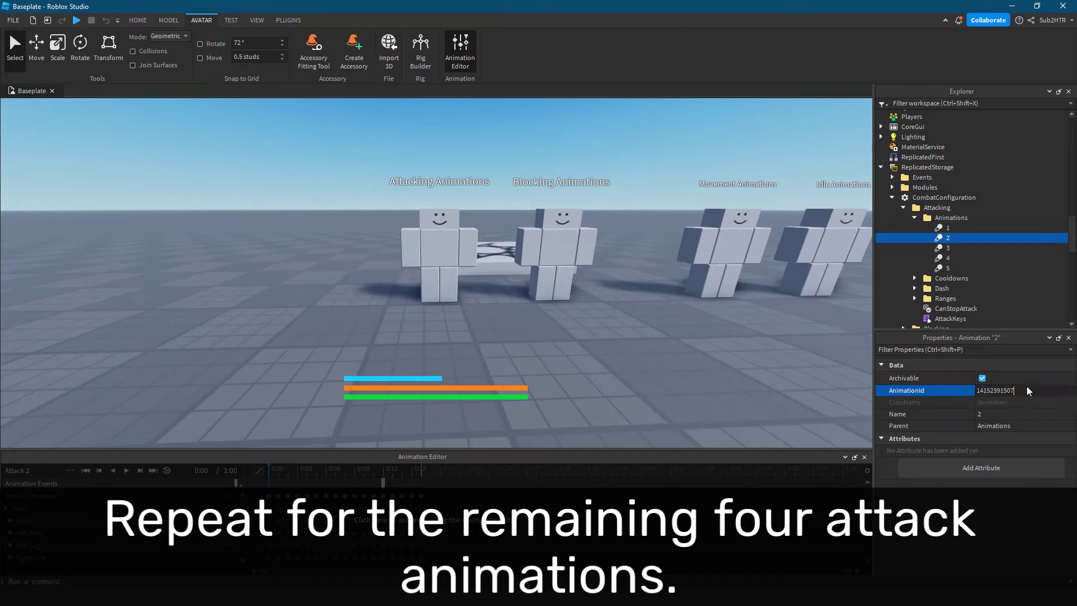
left_click(377, 478)
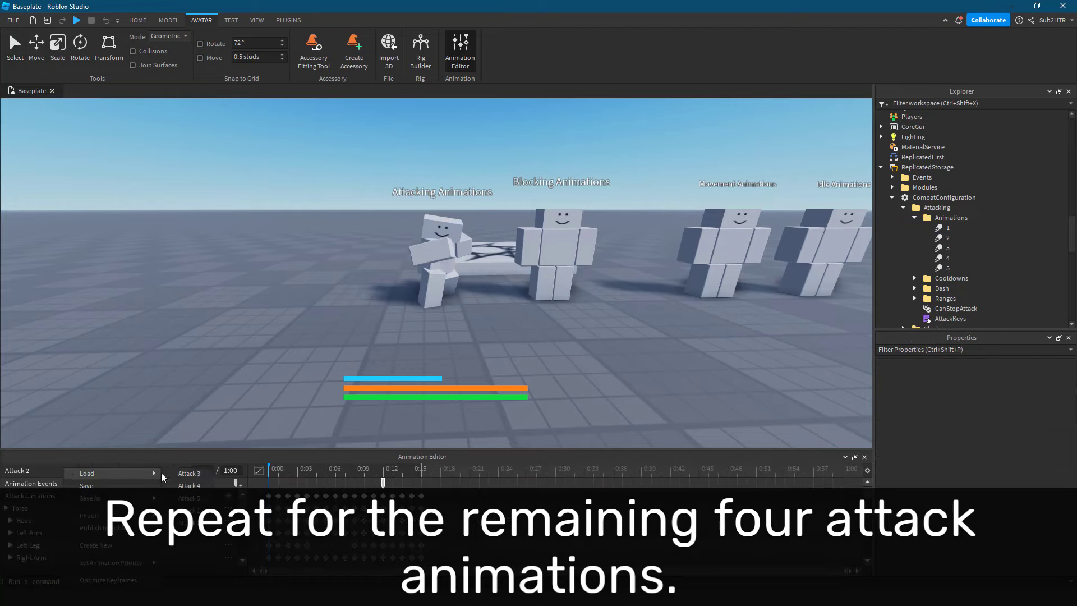
- Load the Attack 3 animation, publish it to Roblox with the title Attack 3, and copy its asset ID
left_click(189, 472)
left_click(103, 536)
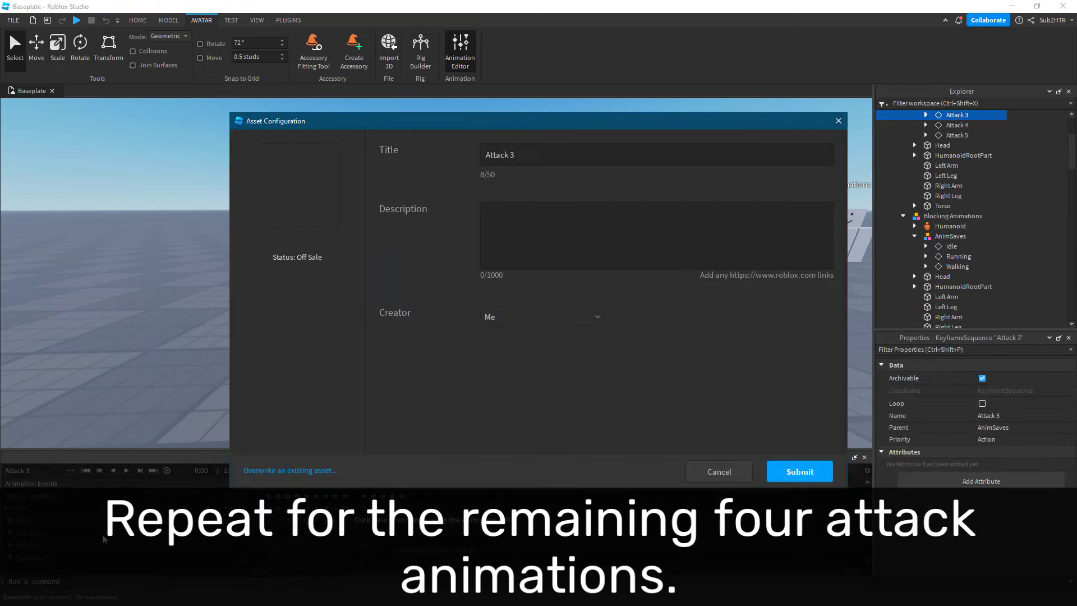
left_click(804, 471)
left_click(549, 449)
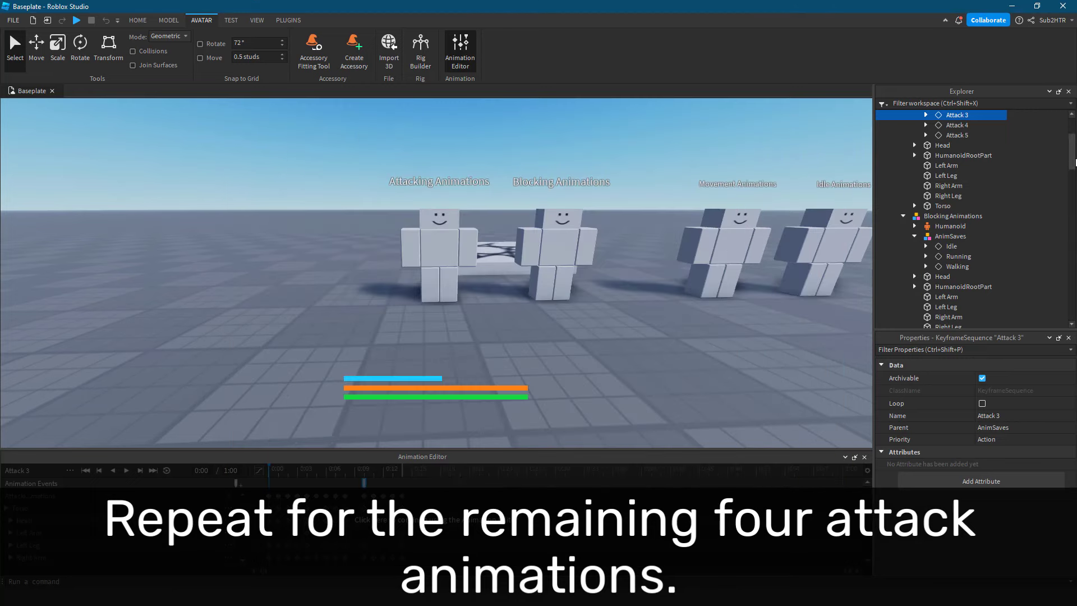
left_click_drag(1075, 159, 1075, 247)
left_click(949, 215)
left_click(1017, 391)
key("ctrl+v")
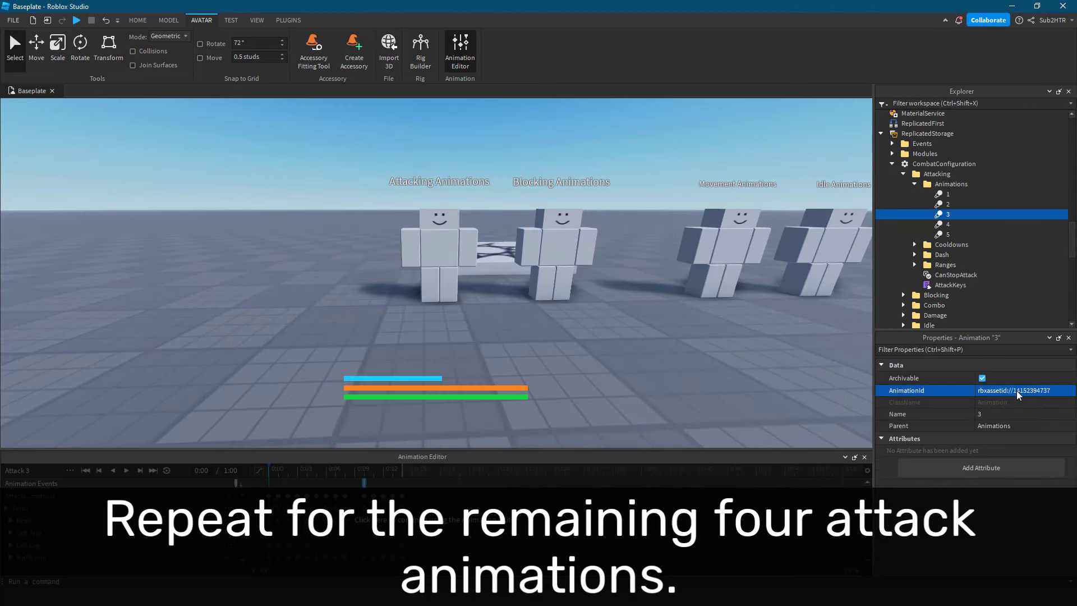
- Load the Attack 4 animation, publish it to Roblox with the title Attack 4, and copy its asset ID
left_click(314, 499)
left_click(192, 480)
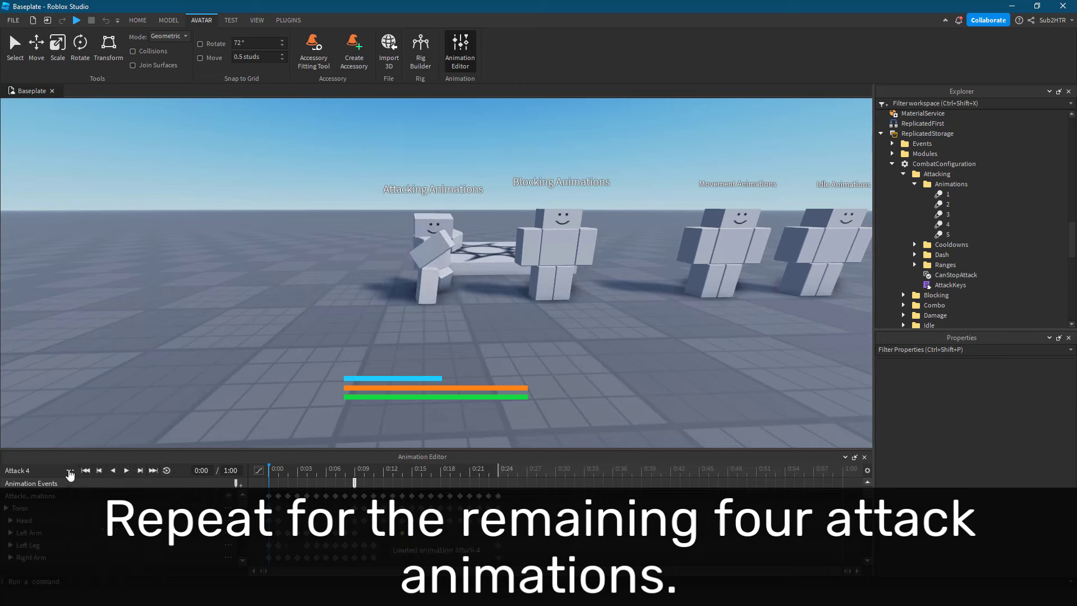
left_click(70, 473)
left_click(109, 531)
left_click(797, 474)
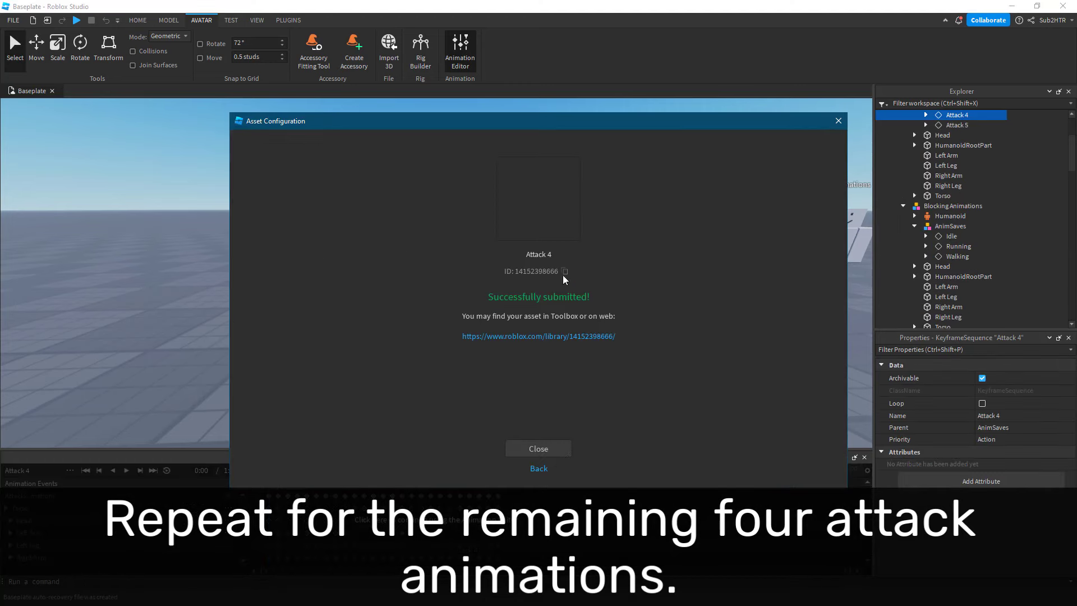
left_click(550, 445)
left_click_drag(1072, 155, 1071, 247)
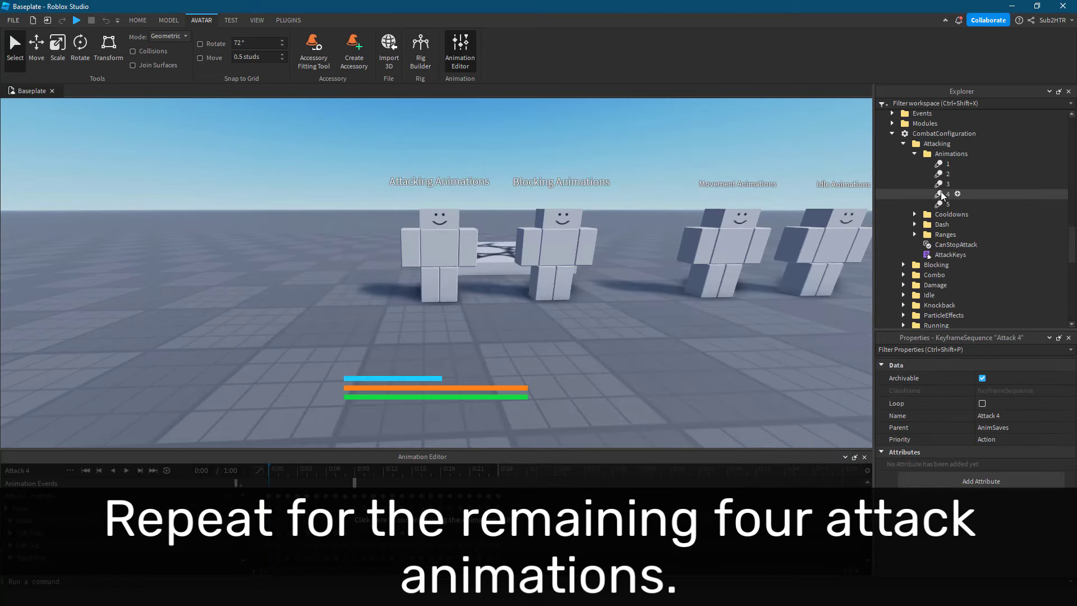
left_click(954, 194)
left_click(1011, 391)
- Load the Attack 5 animation, publish it to Roblox with the title Attack 5, and copy its asset ID
left_click(304, 486)
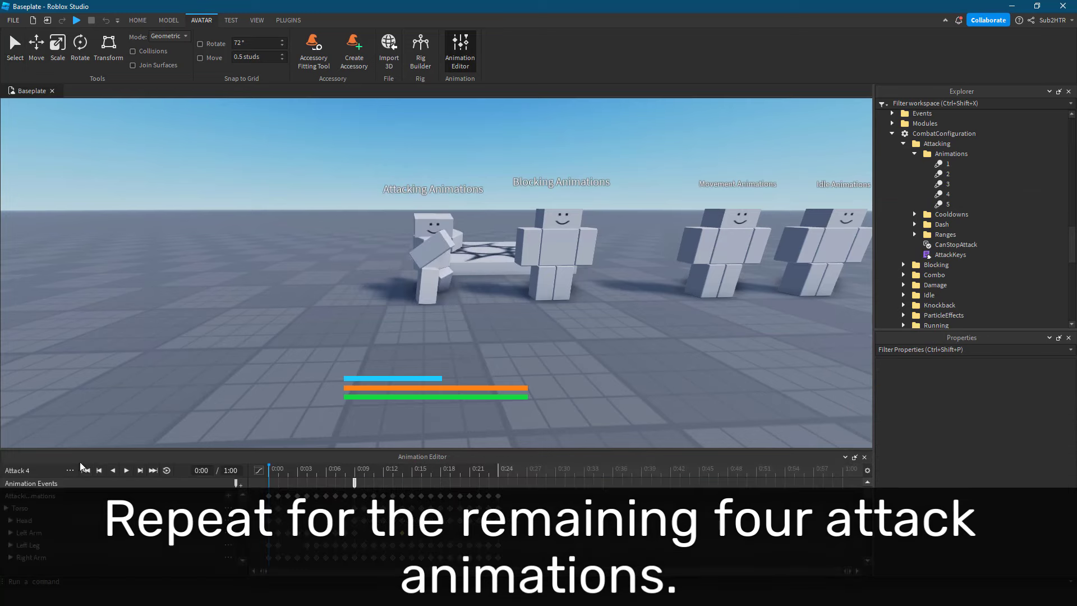
left_click(189, 482)
left_click(112, 527)
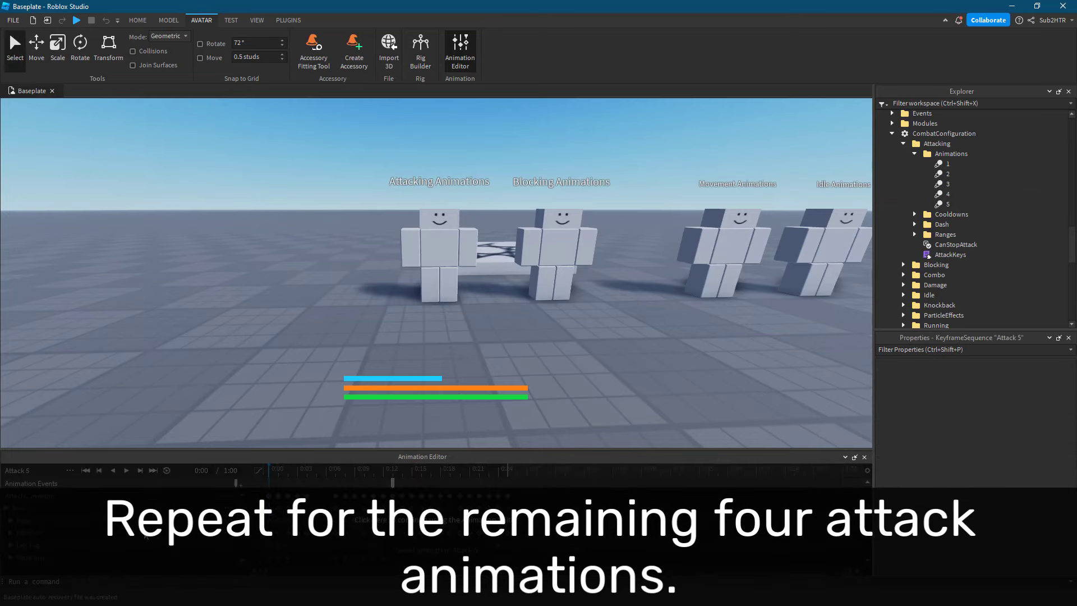
left_click(802, 470)
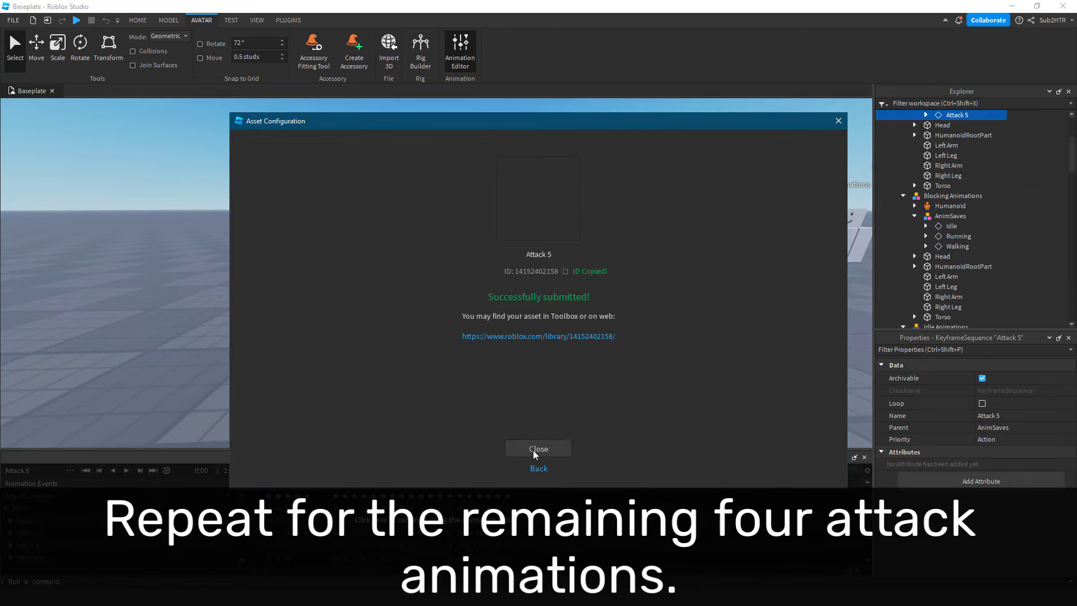
left_click(538, 448)
scroll(954, 224, "down", 5)
left_click(948, 274)
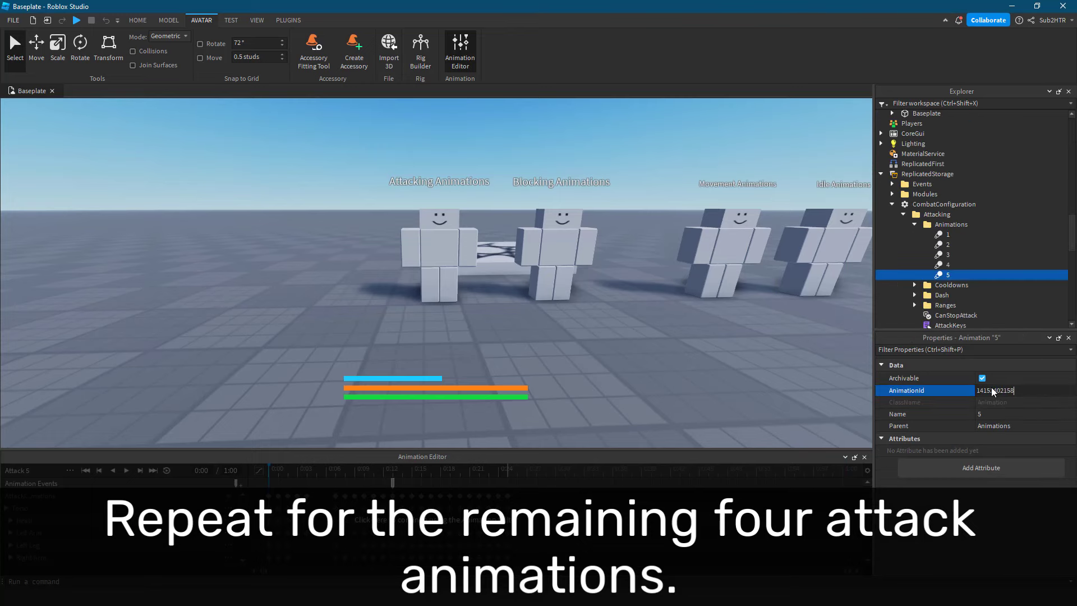
key("Return")
left_click(914, 224)
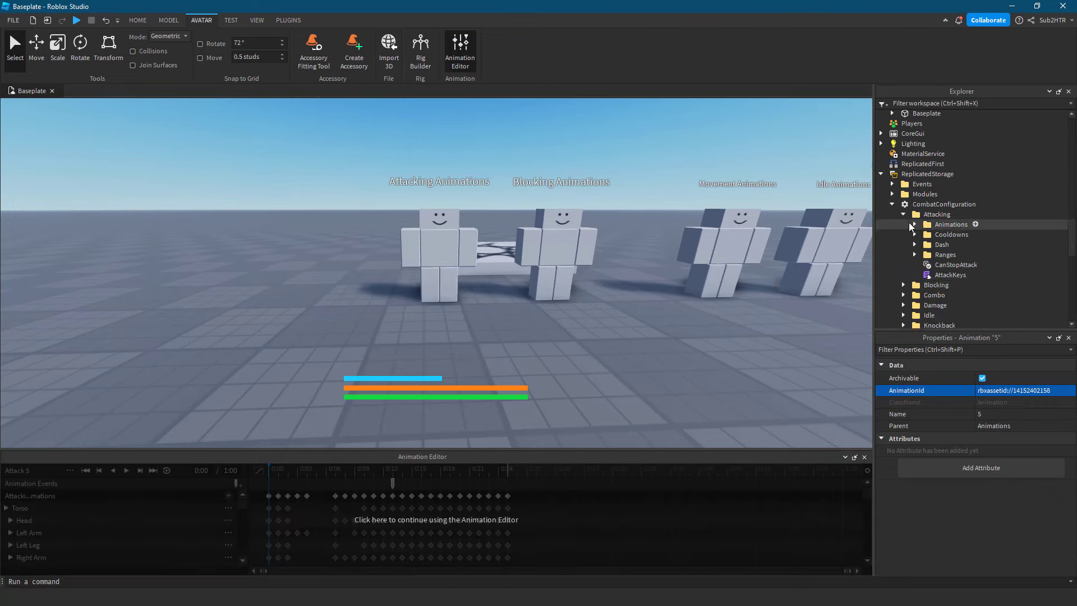
left_click(903, 214)
left_click(891, 204)
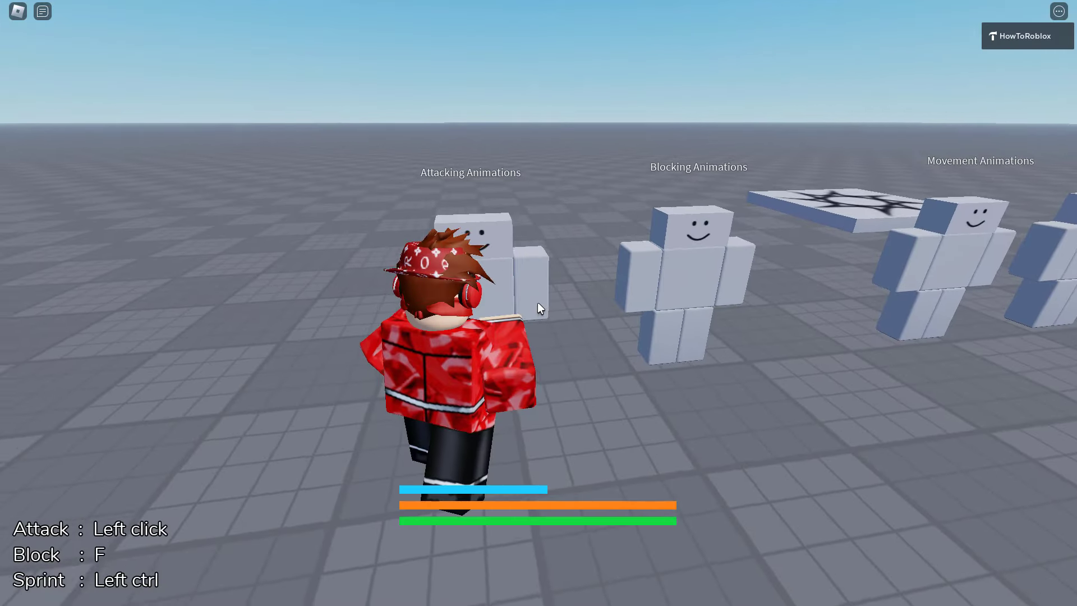
- Playtest the attack combo by walking up to the dummies and hitting them repeatedly
key("w")
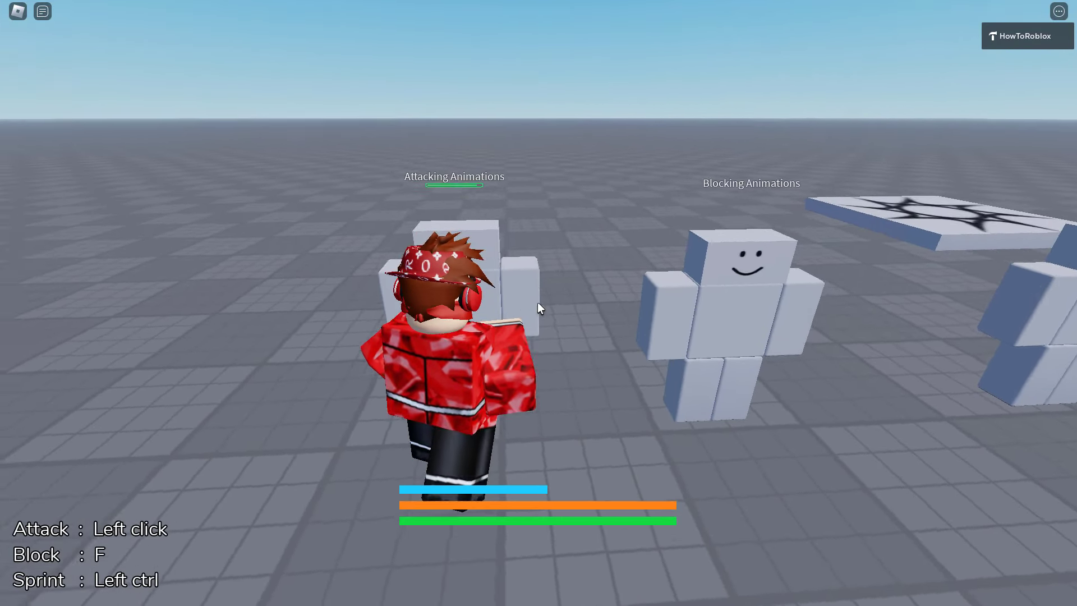
left_click(538, 303)
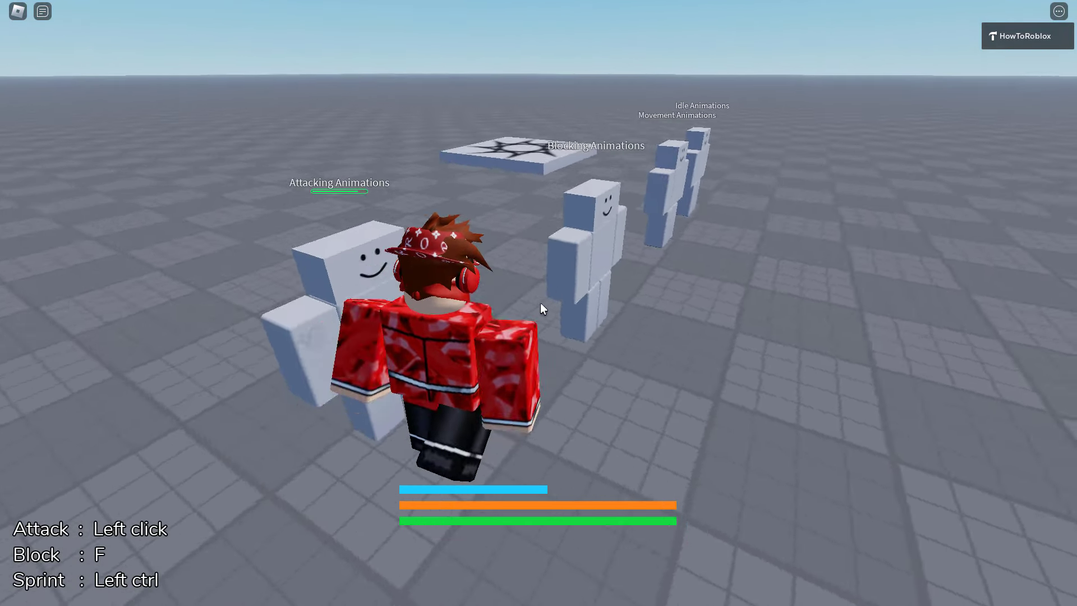
right_click_drag(540, 303, 537, 302)
left_click(537, 302)
key("s")
key("w")
left_click(538, 302)
left_click(537, 302)
key("w")
left_click(539, 301)
left_click(537, 302)
left_click(538, 302)
left_click(538, 303)
key("w")
key("w")
left_click(538, 302)
left_click(537, 302)
left_click(539, 302)
left_click(539, 302)
left_click(537, 302)
left_click(537, 302)
key("w")
left_click(537, 302)
left_click(537, 302)
left_click(537, 302)
key("w")
left_click(537, 301)
left_click(537, 301)
left_click(537, 302)
left_click(537, 301)
left_click(538, 302)
left_click(538, 302)
left_click(537, 302)
left_click(538, 301)
left_click(539, 301)
- Test walking and sprinting by moving the character around the defeated dummies and back to the Attacking Animations dummy
key("w")
key("w")
key("ctrl")
key("w")
key("w")
key("ctrl")
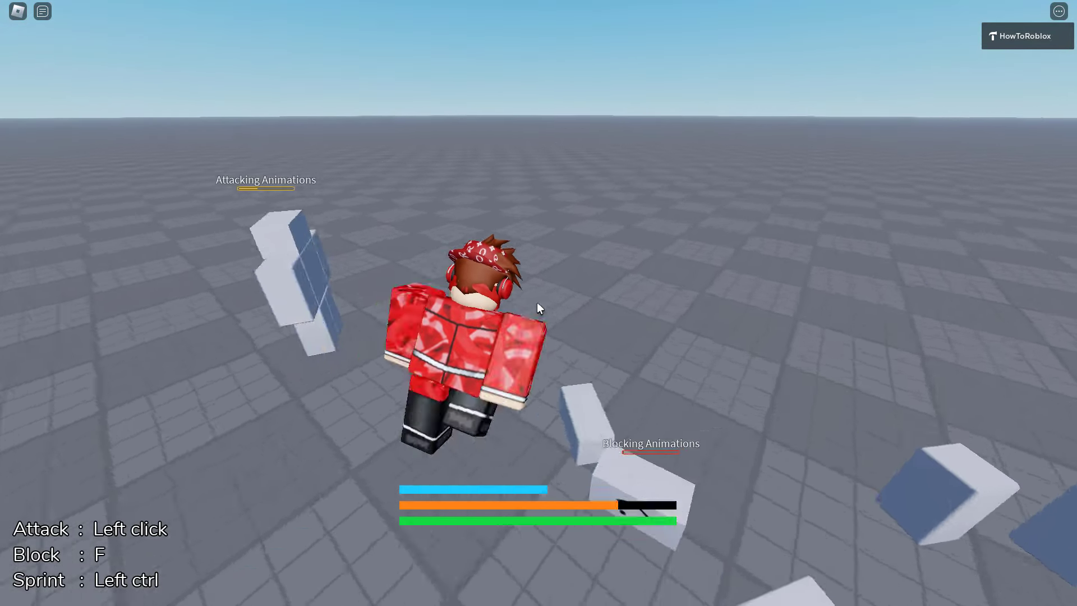
key("s")
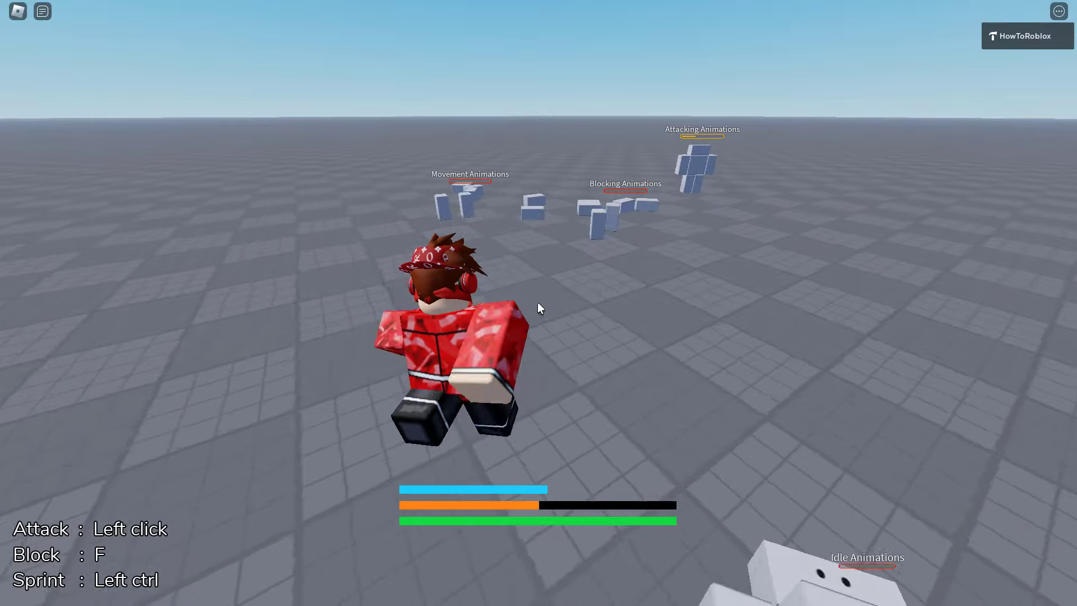
key("w")
key("a")
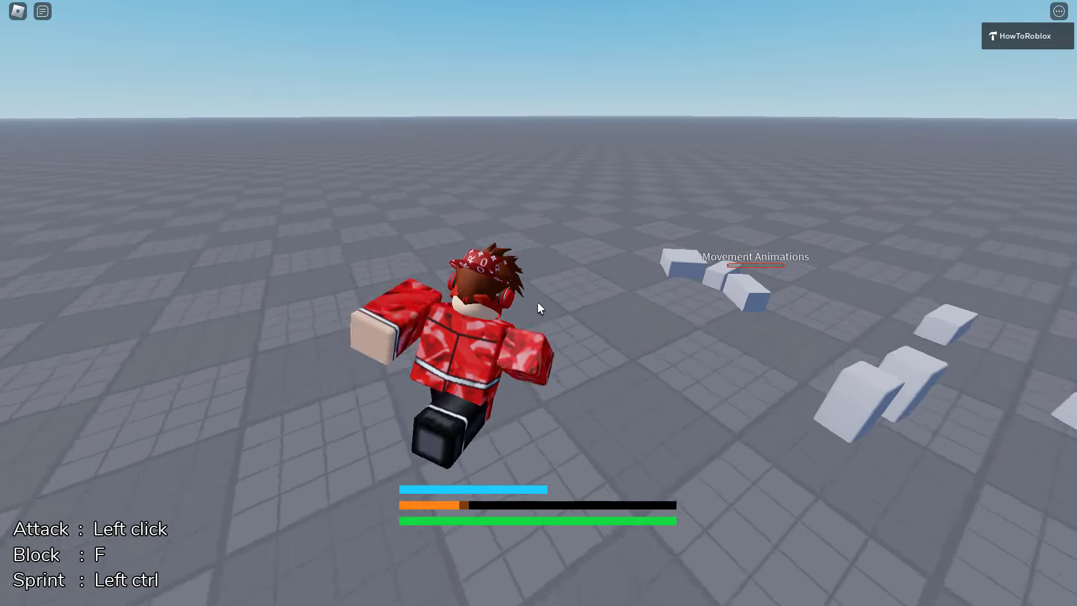
key("w")
right_click_drag(538, 302, 537, 301)
key("a")
key("d")
key("w")
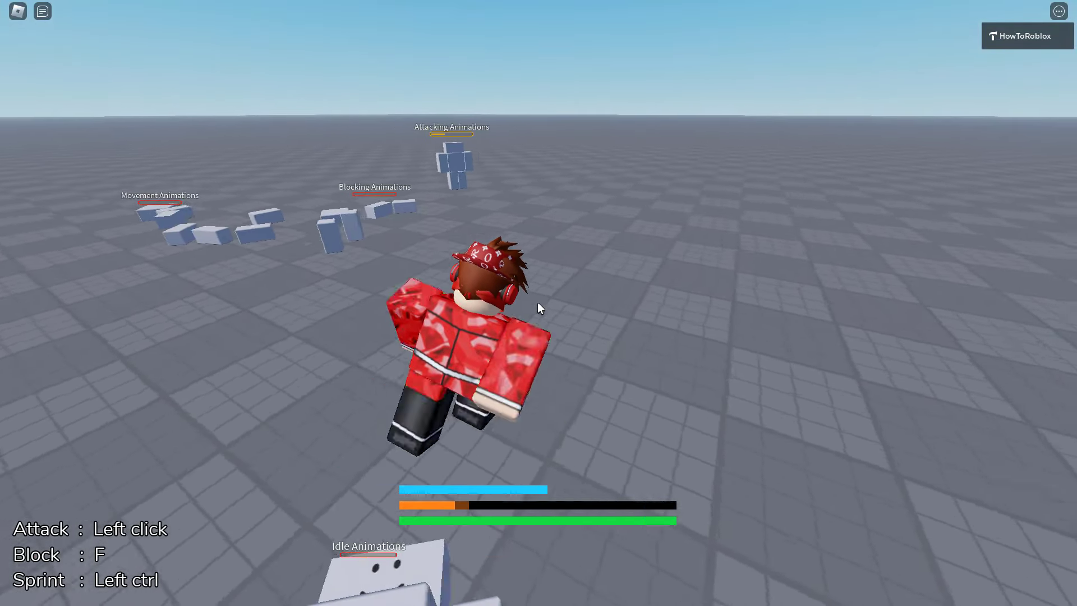
key("d")
key("a")
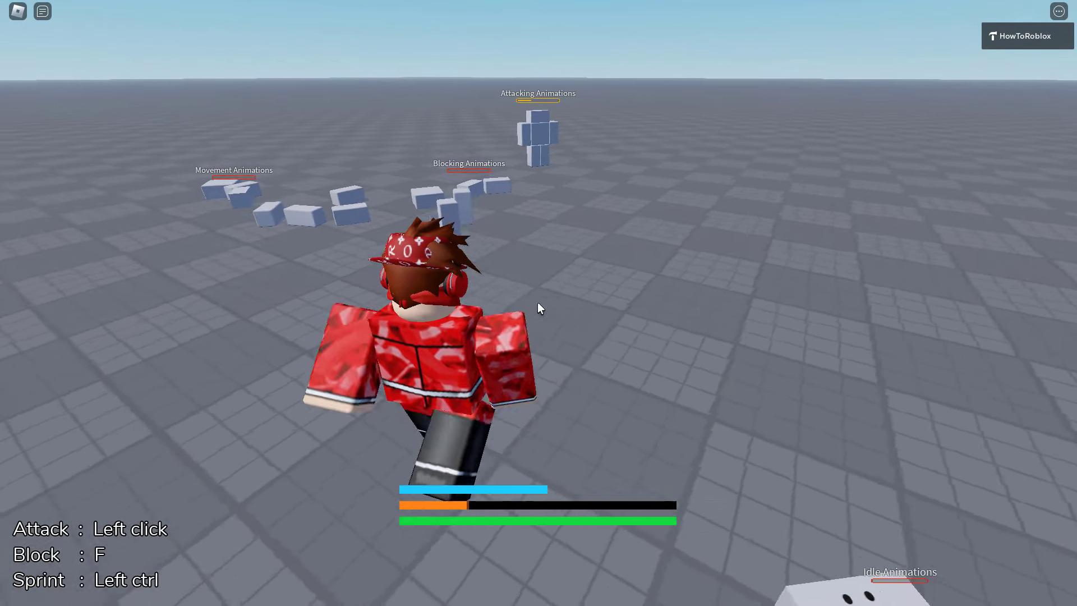
key("d")
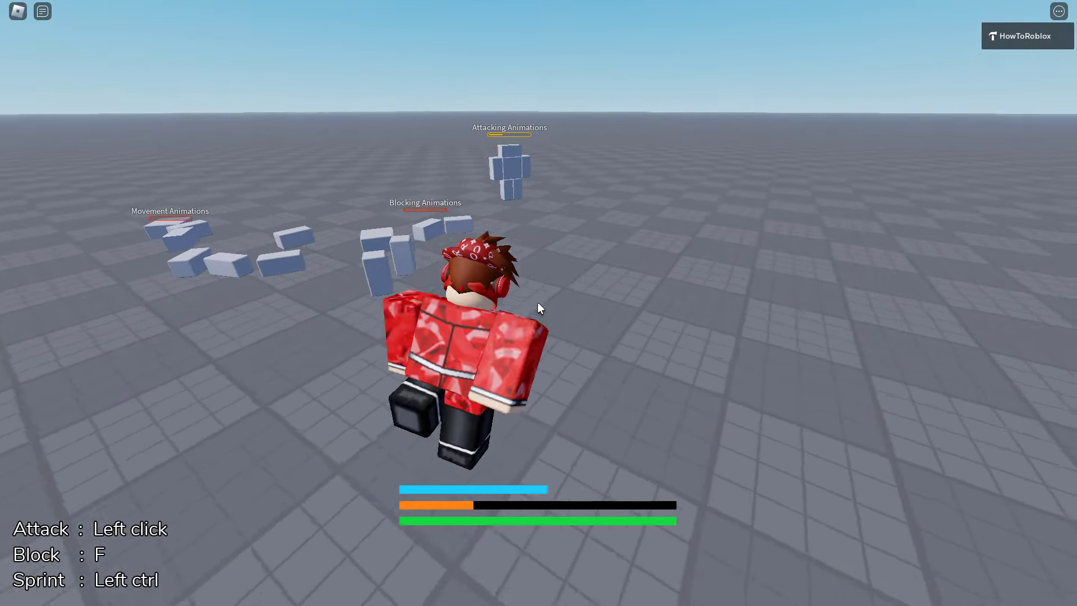
key("w")
key("ctrl")
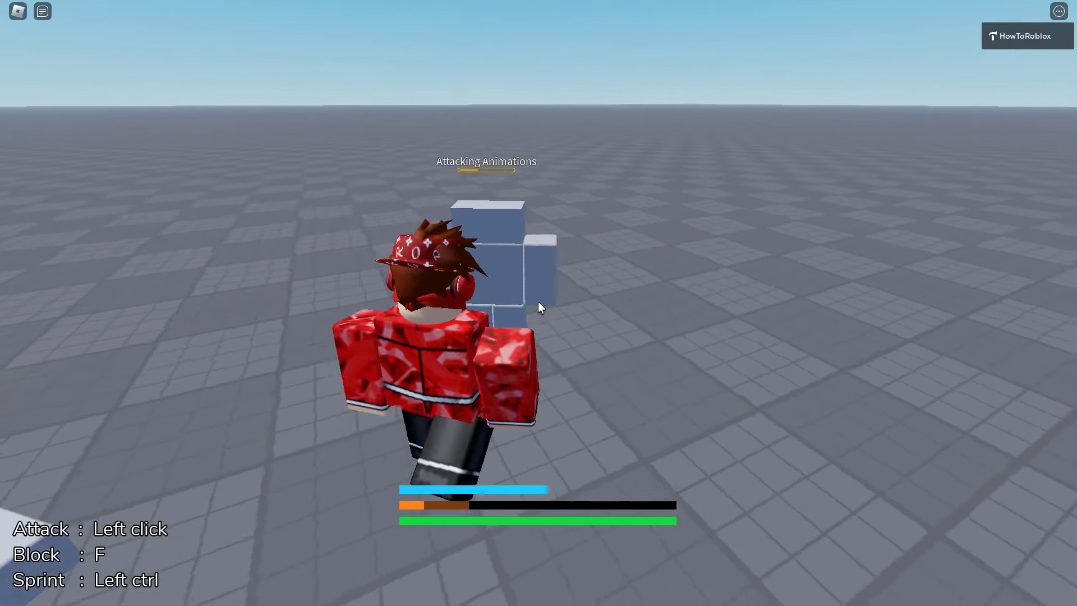
- Attack the Attacking Animations dummy until it is defeated and look at the result
left_click(537, 301)
left_click(538, 302)
left_click(538, 302)
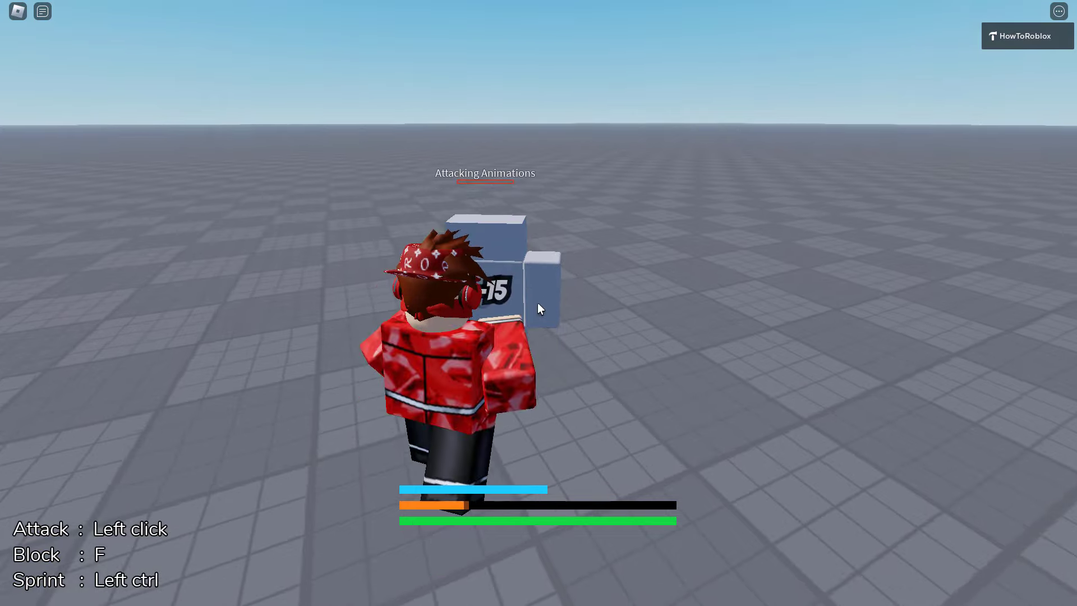
left_click(538, 302)
right_click_drag(537, 302, 535, 302)
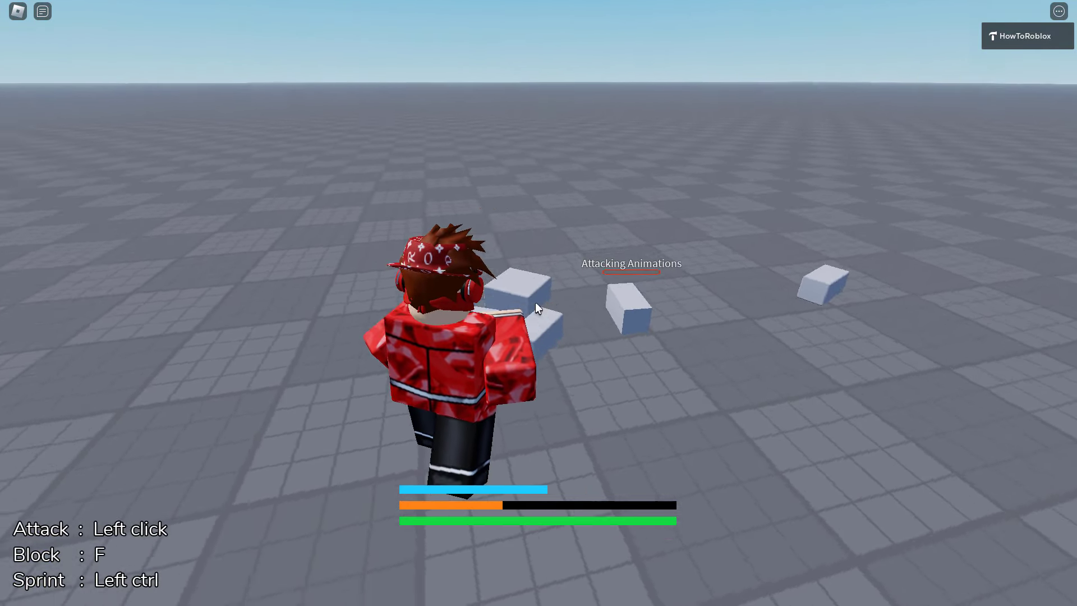